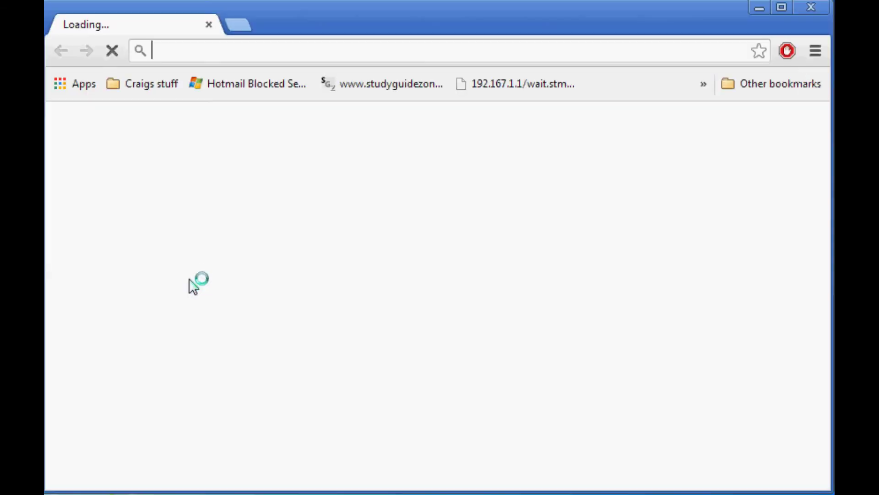
Go to google.ca and search for "minecraft forum rei's minimap"
type("google.ca")
key("Return")
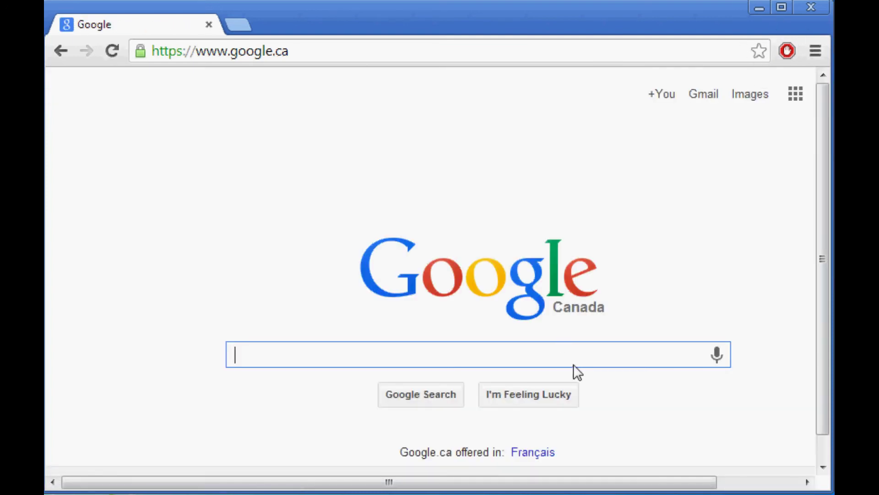
type("minecraft for")
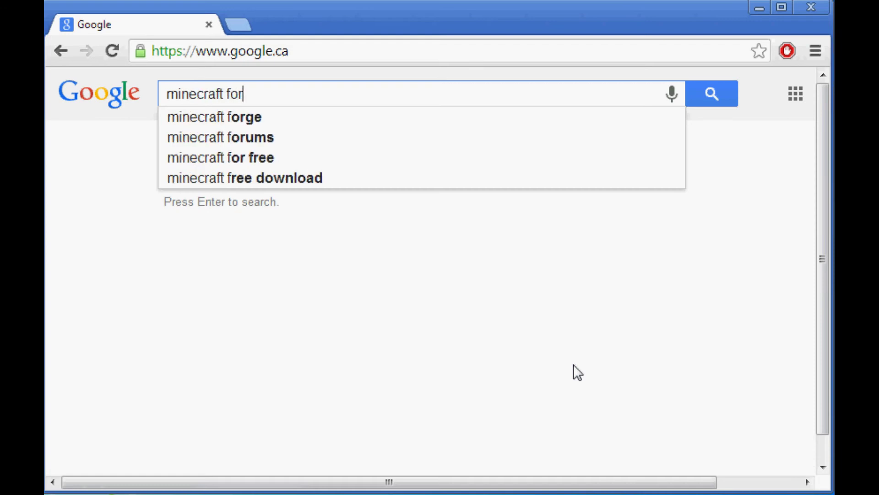
type("um rei's minimap")
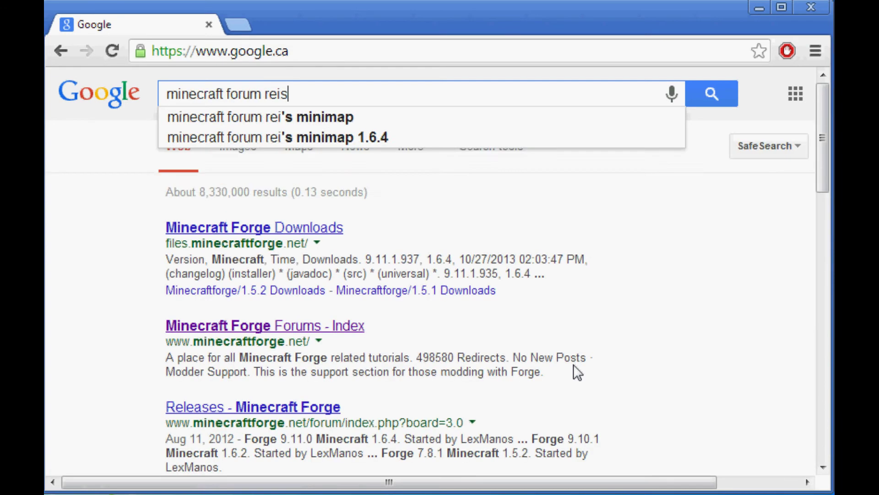
key("Return")
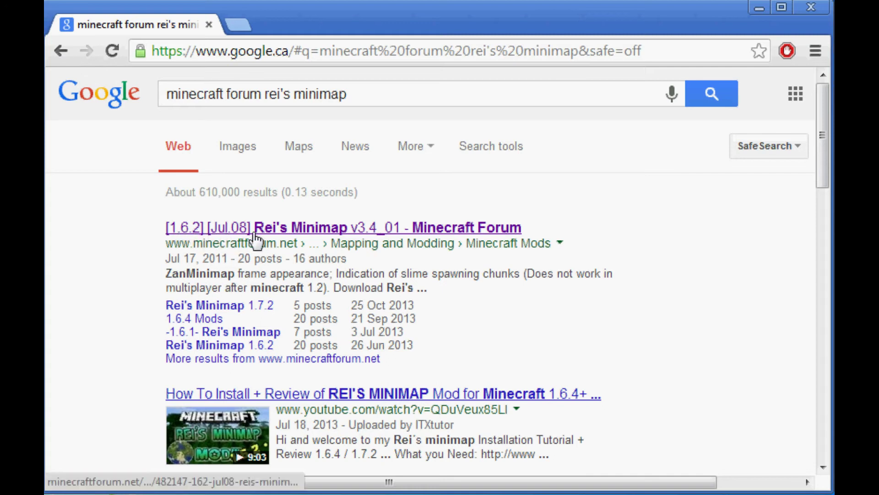
Open the Minecraft Forum topic for Rei's Minimap v3.4_01 and search within that topic for "link"
left_click(344, 230)
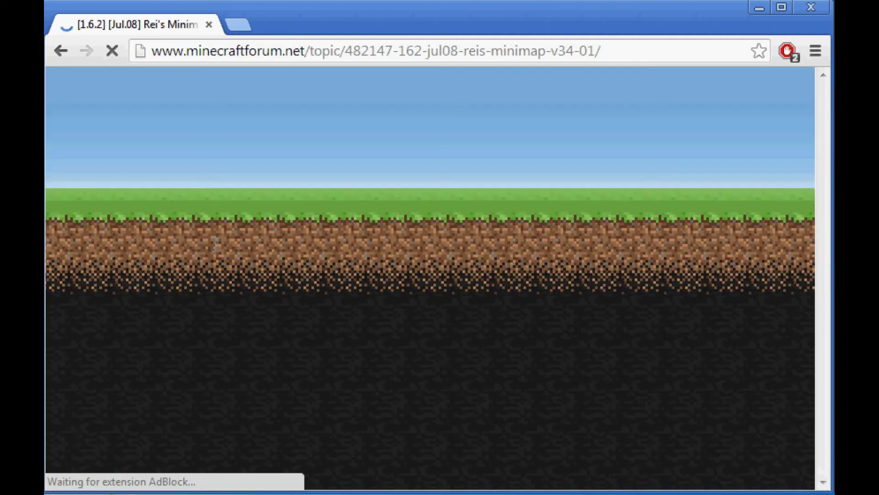
scroll(291, 309, "down", 2)
scroll(324, 314, "down", 8)
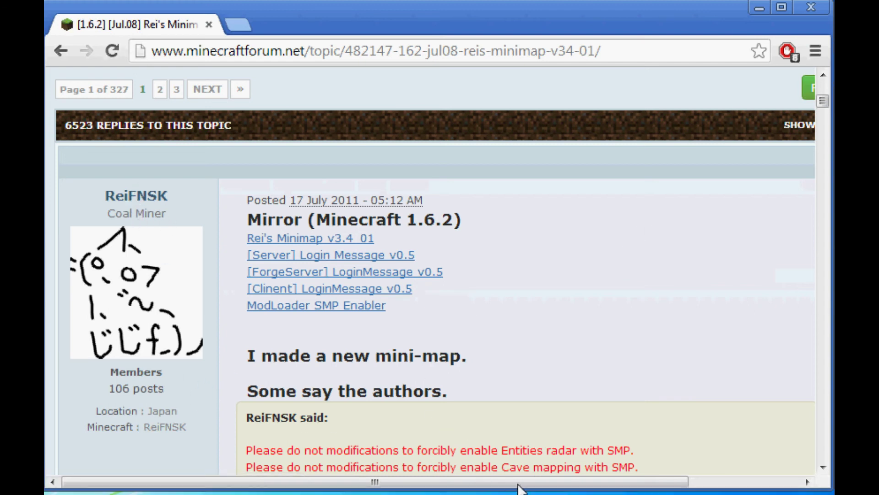
left_click_drag(525, 490, 649, 485)
scroll(513, 288, "up", 10)
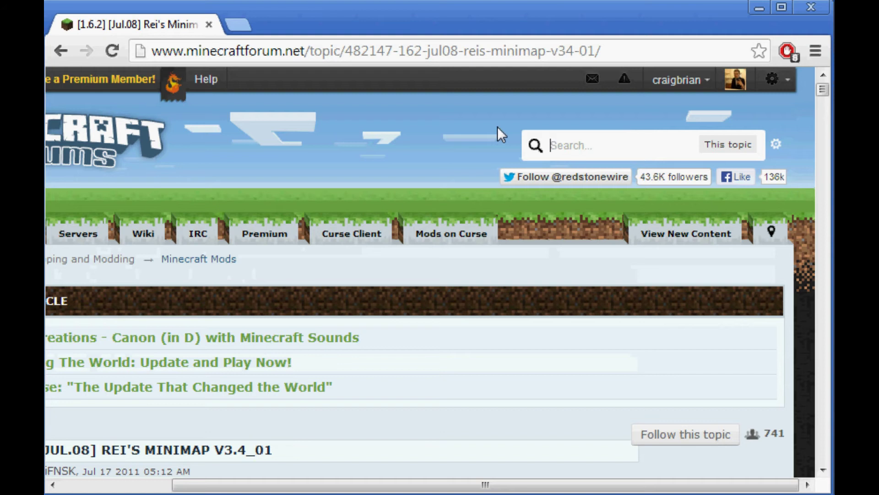
type("link")
key("Return")
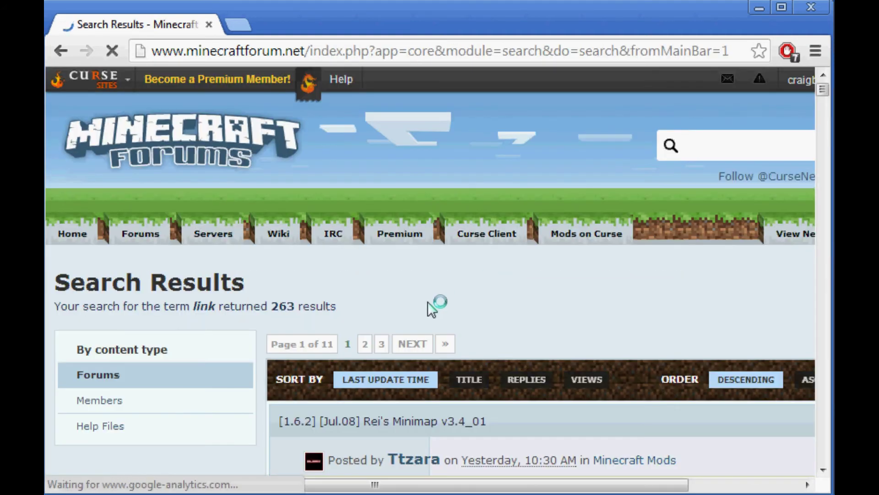
Find the 10 October 2013 post offering the 1.6.4 version of Rei's Minimap and open its main download link
scroll(452, 311, "down", 2)
scroll(452, 339, "down", 8)
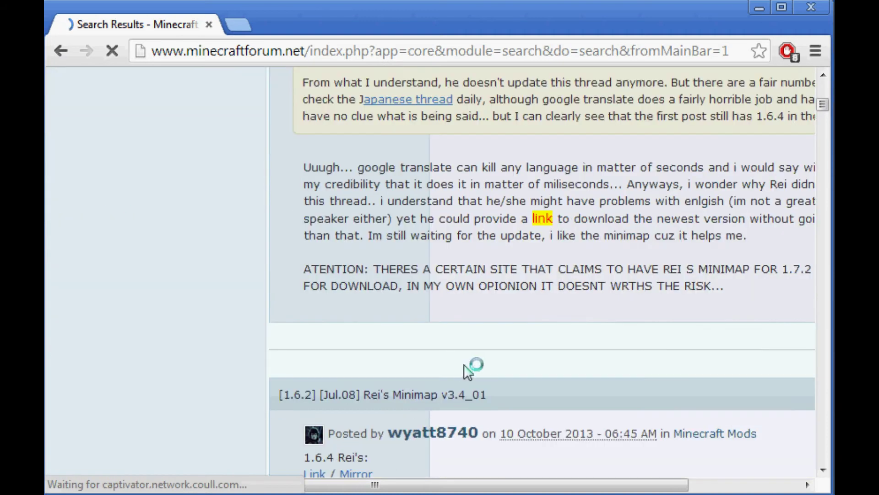
scroll(495, 314, "down", 8)
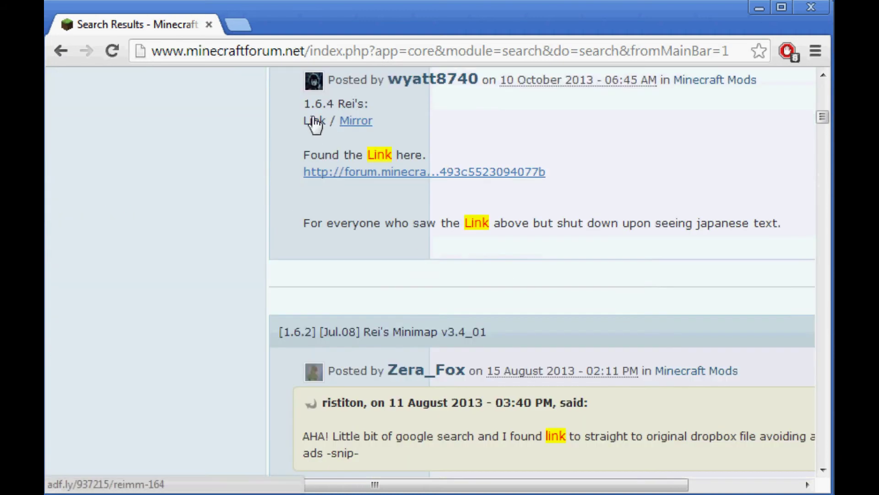
scroll(314, 118, "up", 2)
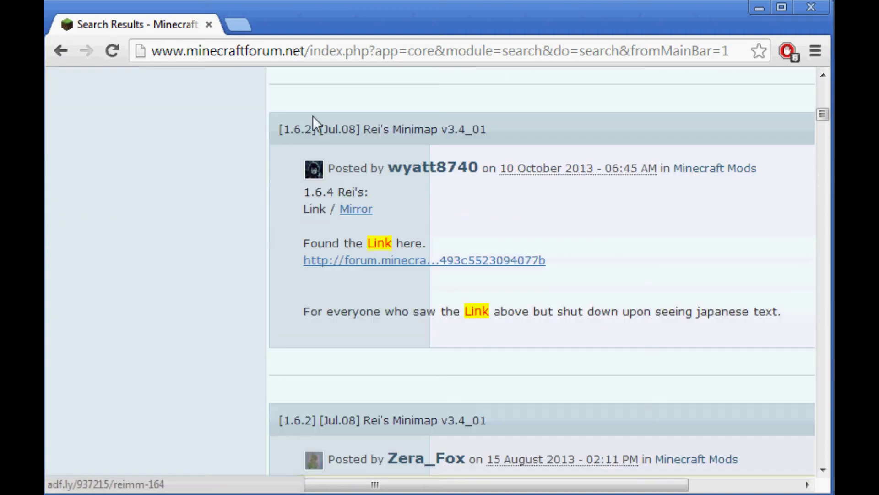
left_click(322, 211)
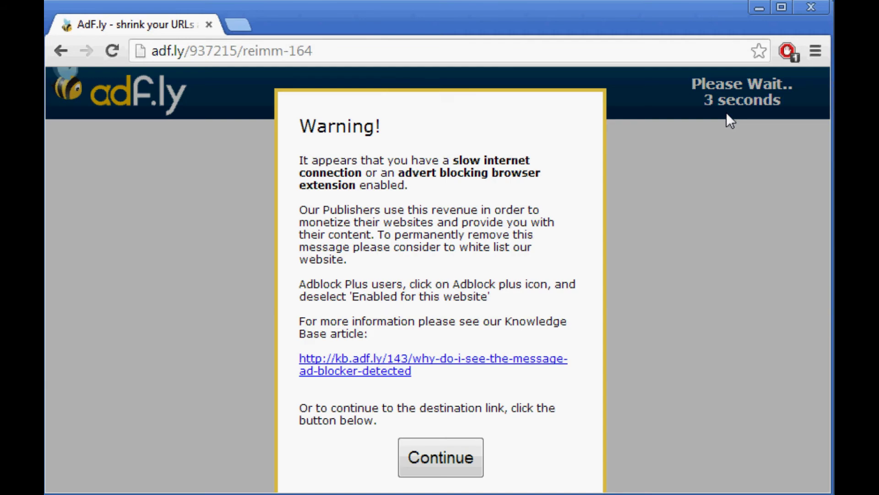
Get past the AdF.ly page to download the 1.6.4 ReiMinimap zip and place the file on the desktop
left_click(430, 466)
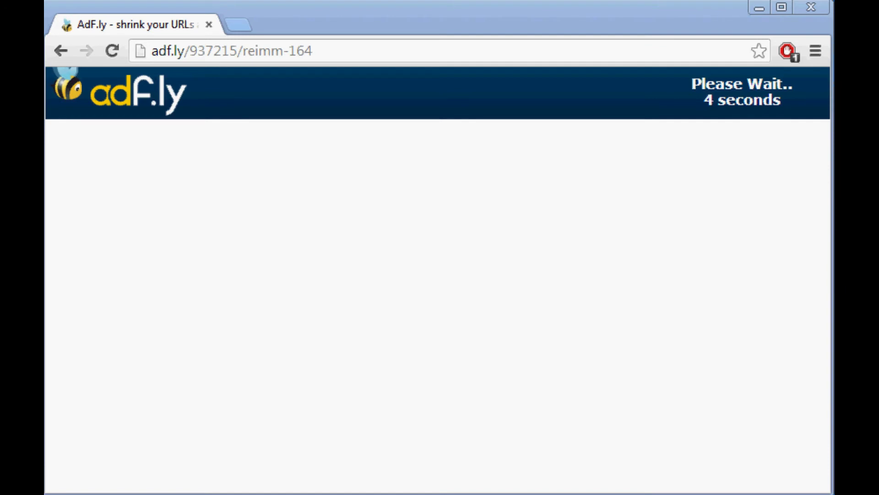
left_click(635, 21)
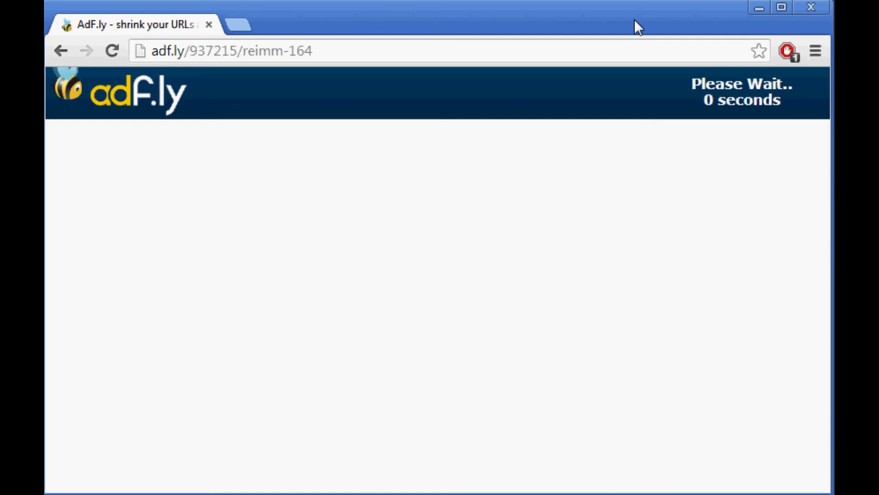
left_click(753, 99)
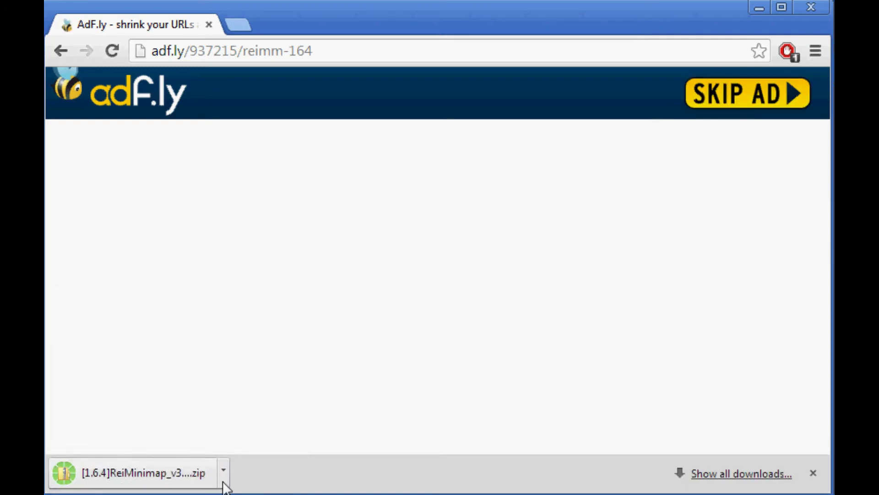
left_click(170, 478)
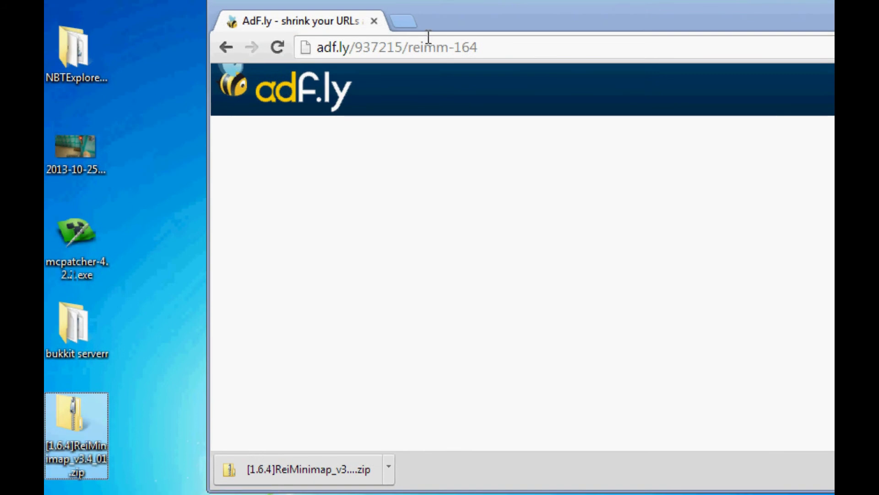
left_click_drag(452, 24, 332, 30)
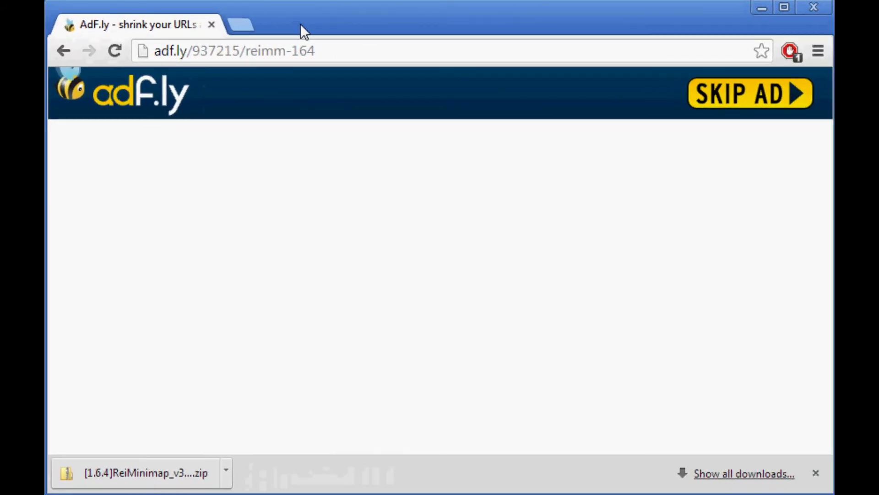
Search DuckDuckGo for "mcpatcher bitbucket"
left_click(344, 46)
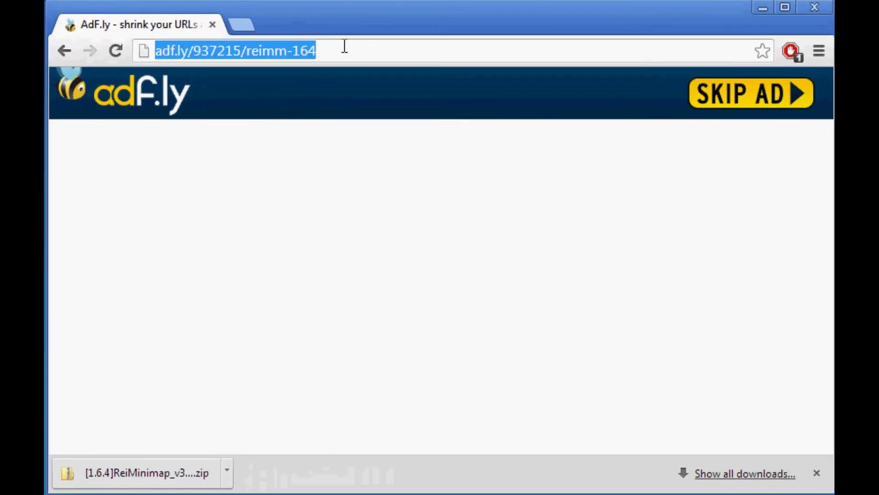
type("mcatcher")
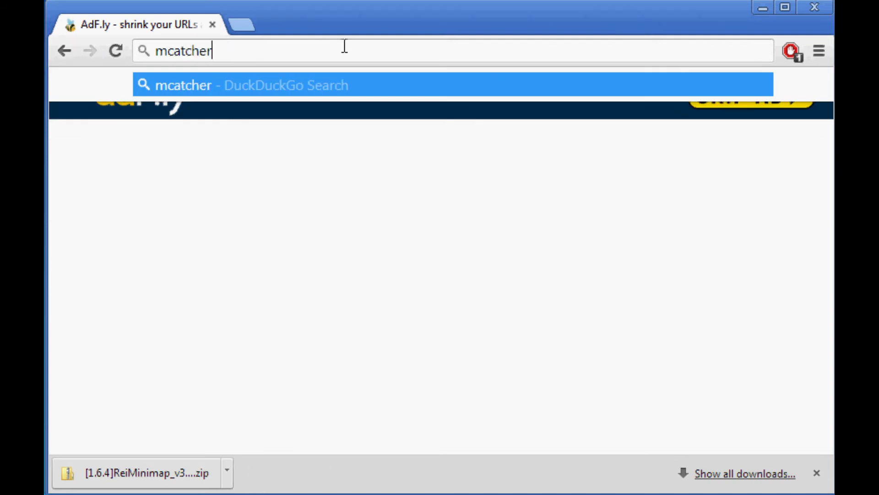
key("Return")
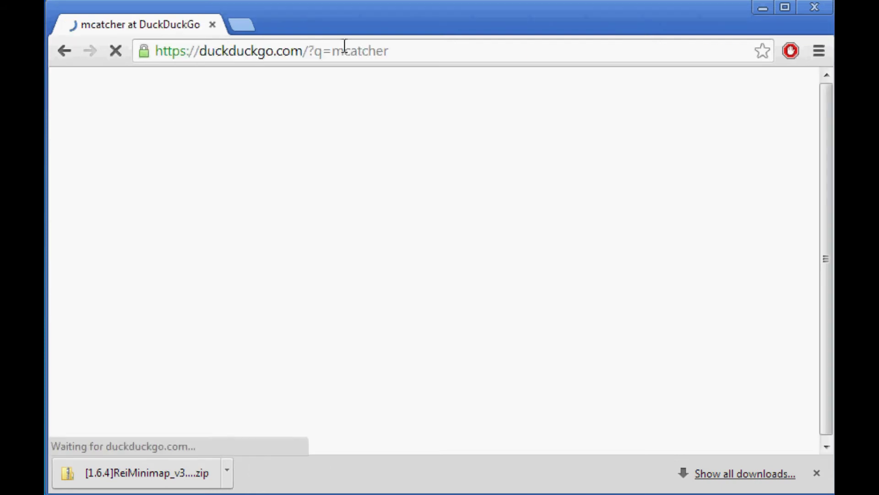
left_click(238, 147)
key("alt+Left")
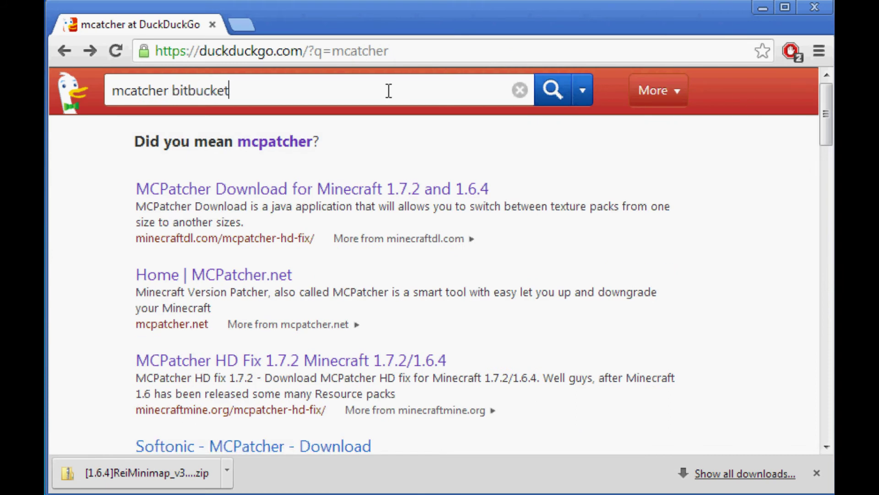
type("p")
key("Return")
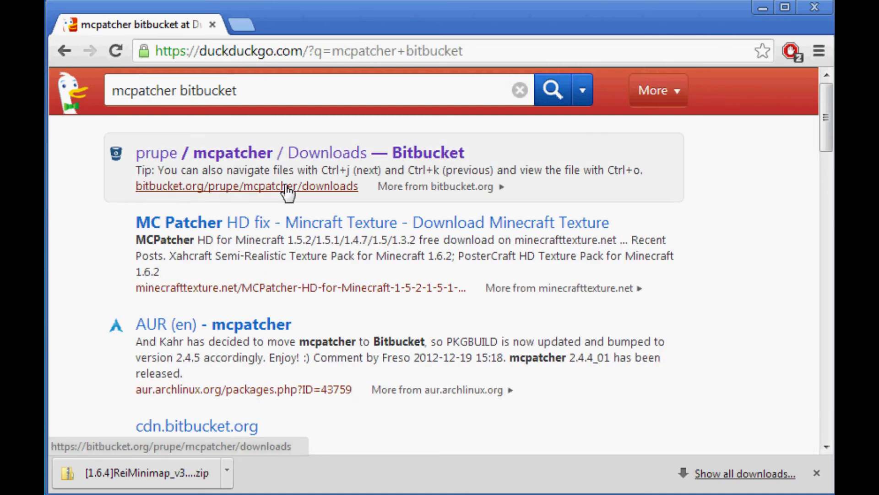
Open the prupe/mcpatcher downloads page on Bitbucket and download mcpatcher-4.2.2.exe
left_click(259, 158)
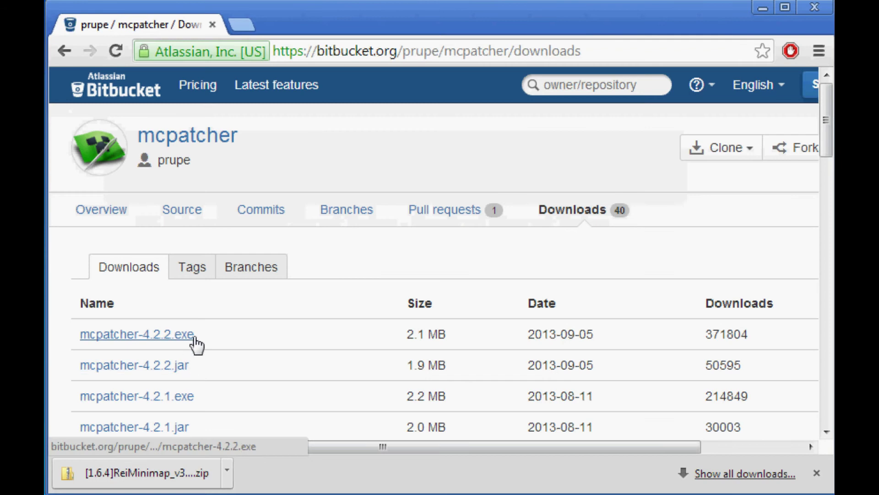
left_click_drag(212, 367, 78, 365)
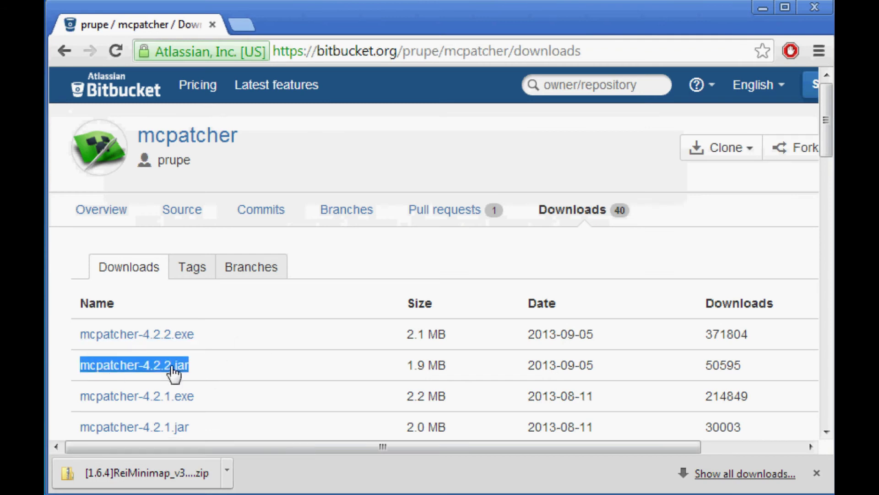
left_click(188, 341)
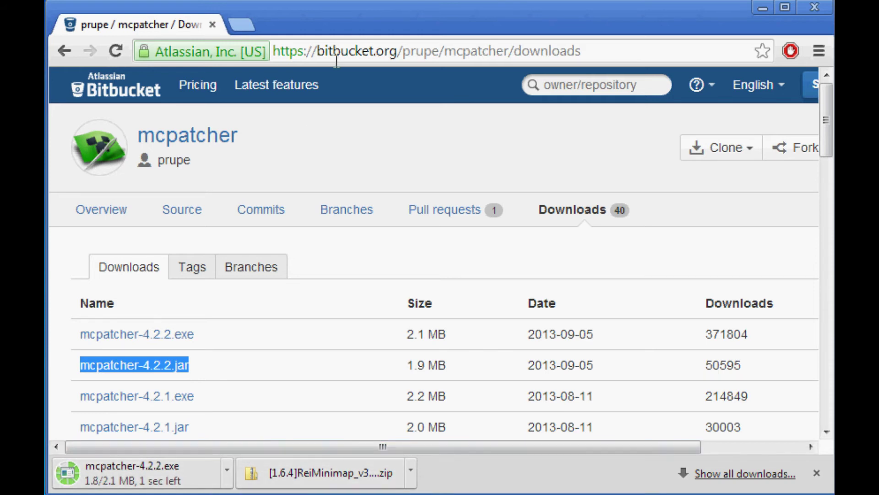
Try to copy the downloaded mcpatcher-4.2.2.exe to the desktop, choosing to keep the existing file instead of copying
left_click_drag(348, 35, 552, 23)
left_click(75, 266)
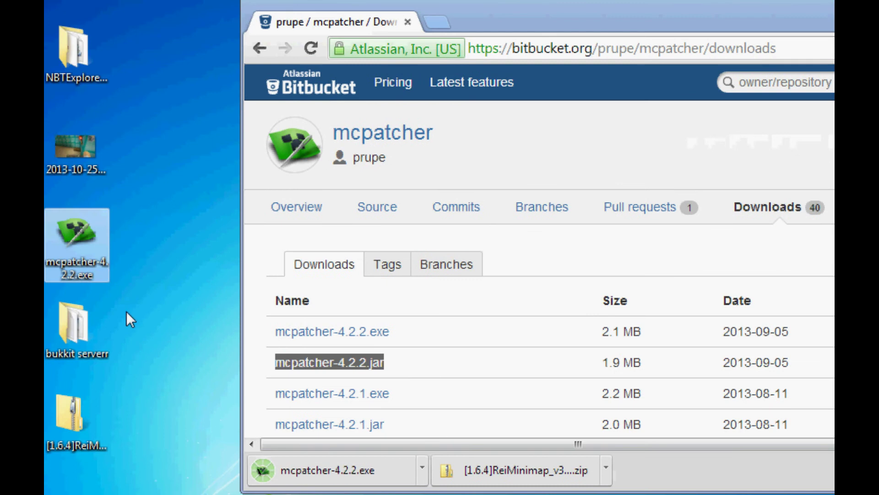
left_click_drag(410, 472, 147, 461)
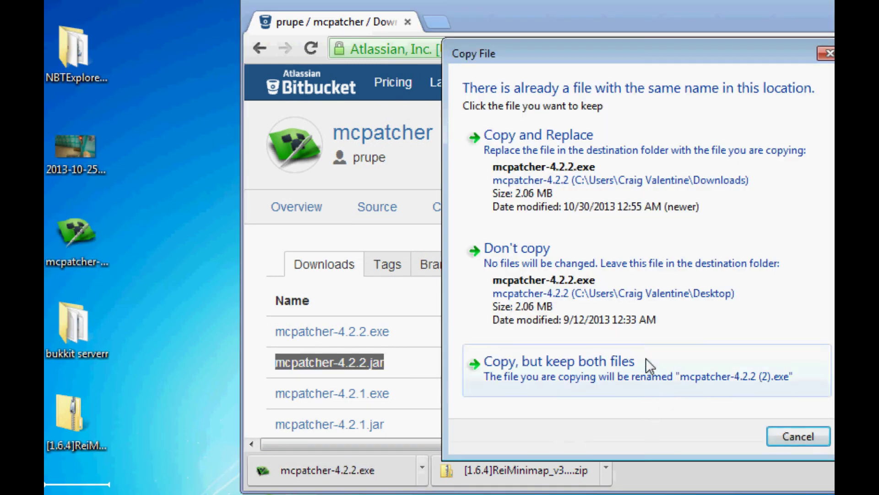
left_click(517, 250)
mouse_move(94, 278)
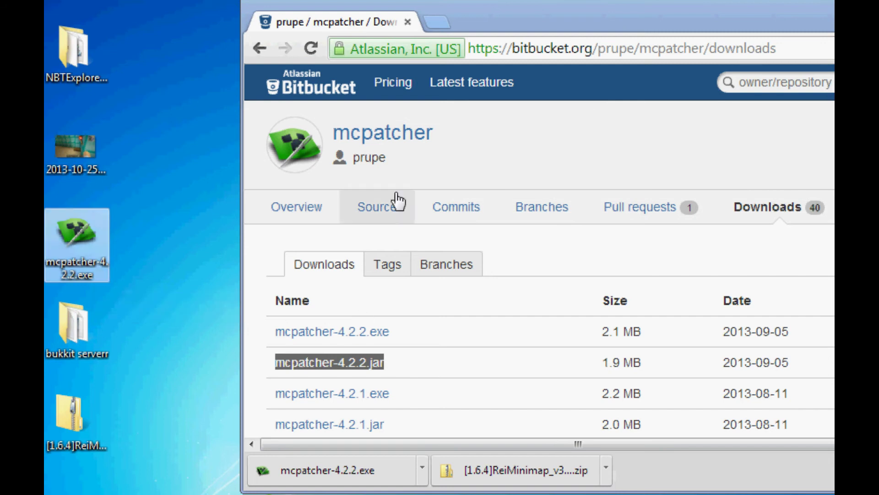
left_click_drag(487, 9, 282, 10)
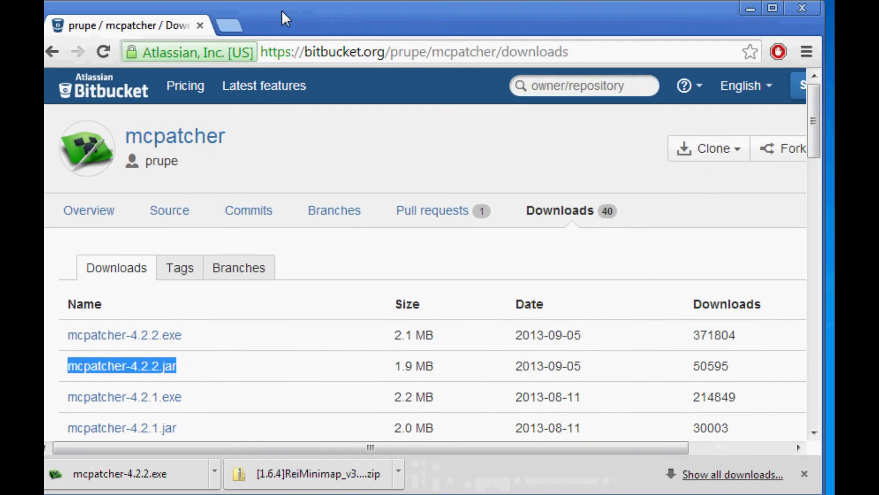
Return to Google and search for "minecraft forum optifine"
left_click(371, 52)
type("g")
key("Return")
left_click(269, 366)
type("mi")
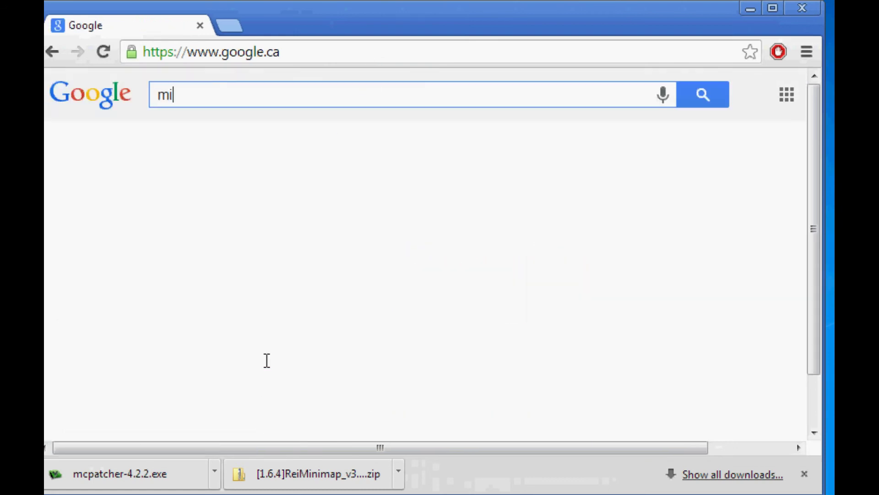
type("necraft foru")
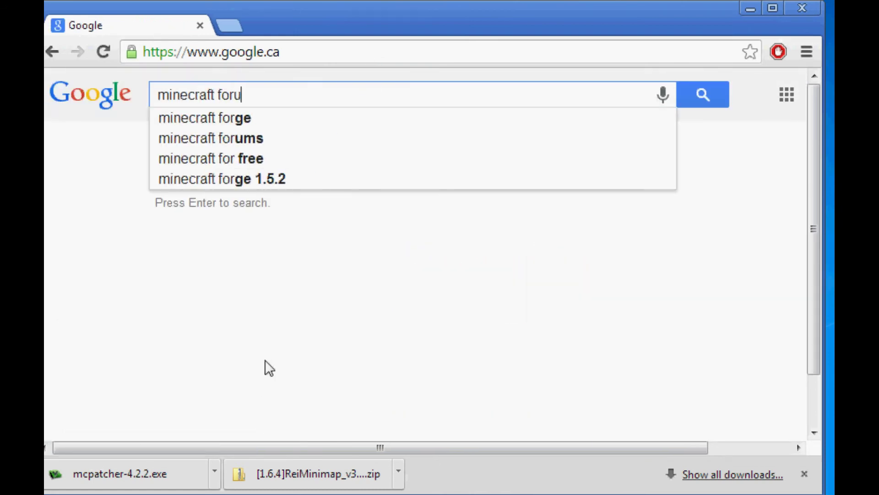
type("m optifine")
key("Return")
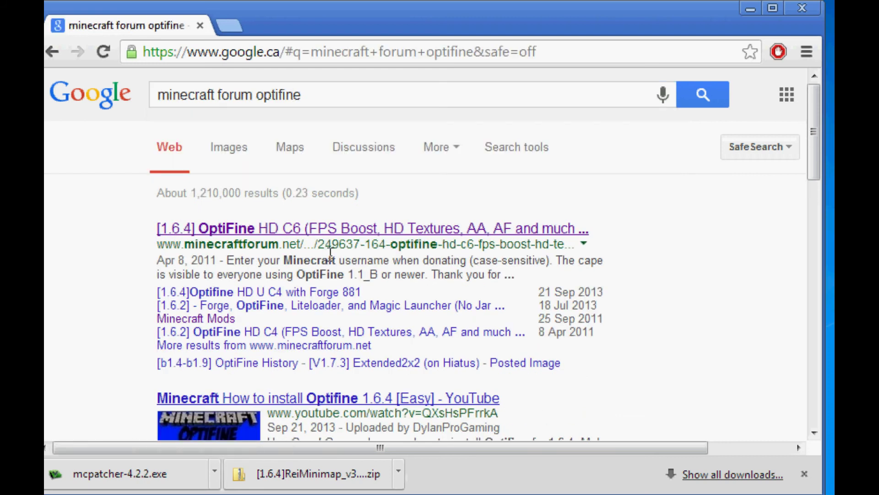
Open the "[1.6.4] OptiFine HD C6" Minecraft Forum topic and find the OptiFine HD C6 Ultra section
left_click(296, 231)
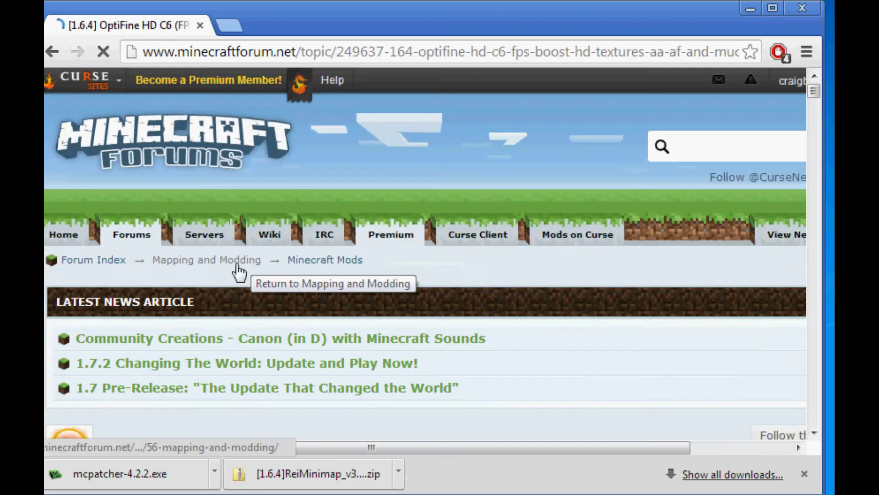
scroll(373, 319, "down", 10)
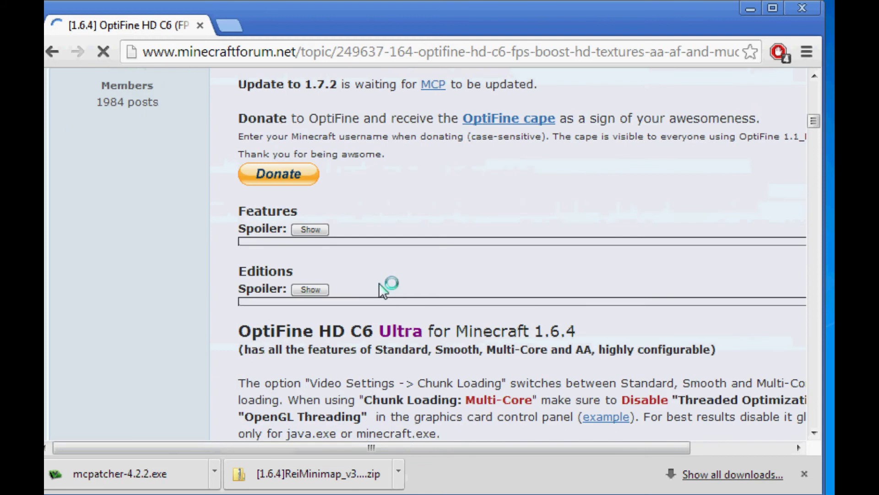
scroll(306, 250, "down", 4)
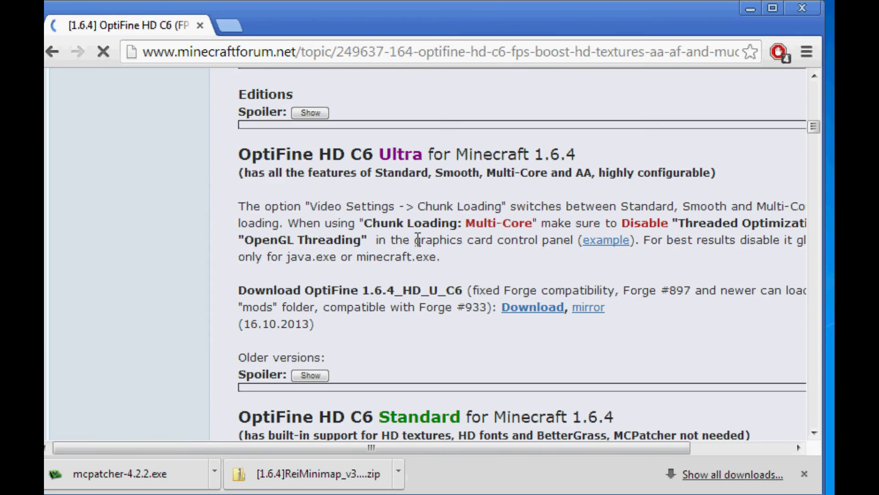
left_click_drag(238, 290, 463, 290)
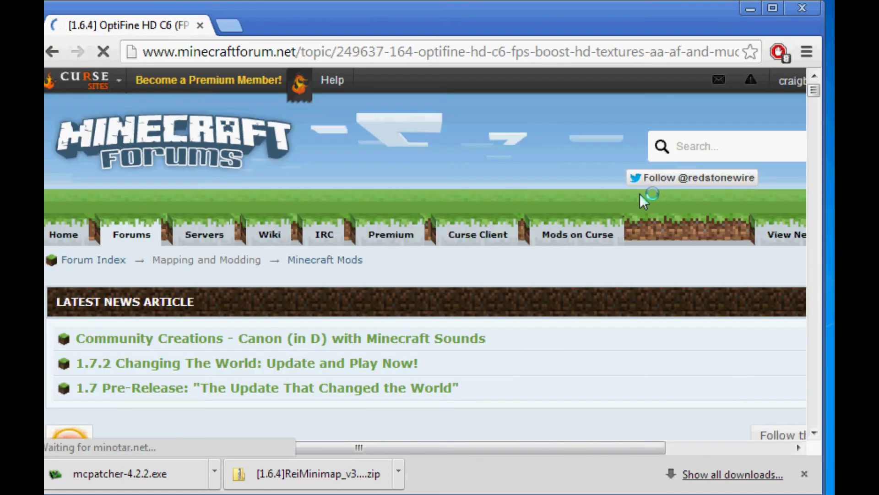
Search the topic page for "c6" and "download" to locate the OptiFine 1.6.4_HD_U_C6 link
key("ctrl+f")
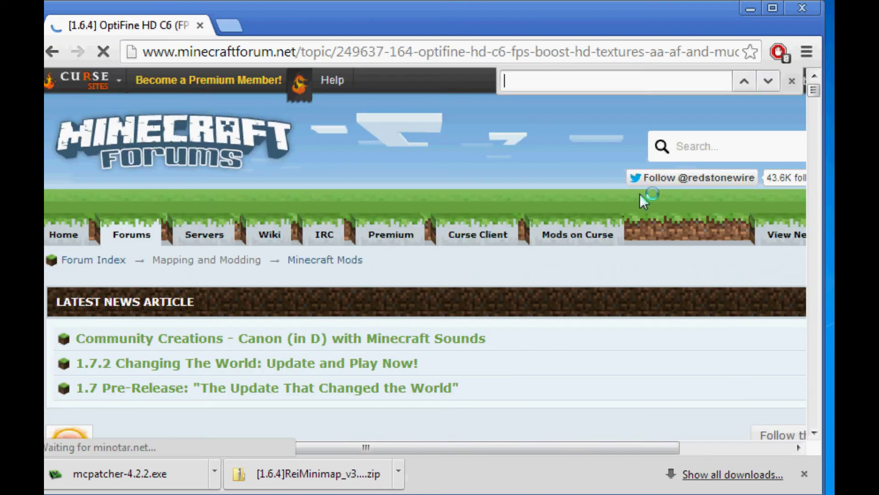
type("c6")
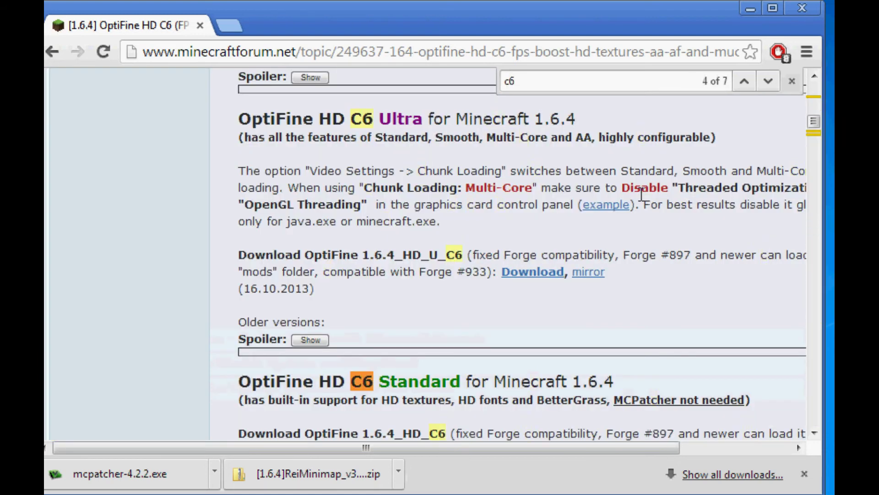
type("fow")
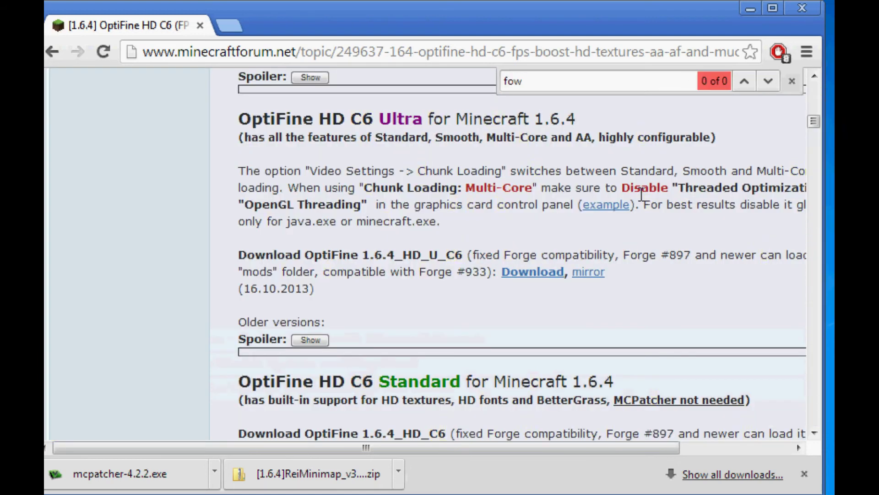
type("n")
key("BackSpace")
key("BackSpace")
key("BackSpace")
key("BackSpace")
type("download")
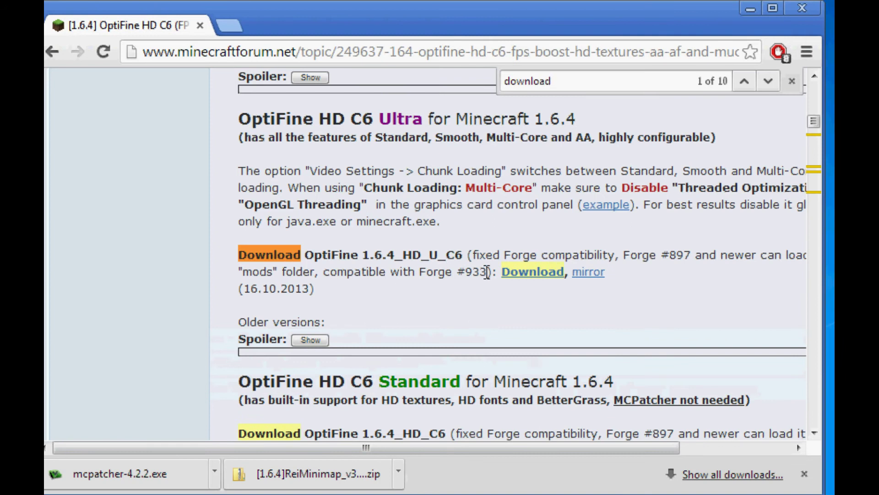
Download OptiFine_1.6.4_HD_U_C6.jar from the Ultra edition link, continuing past the adf.ly advert page
left_click(513, 277)
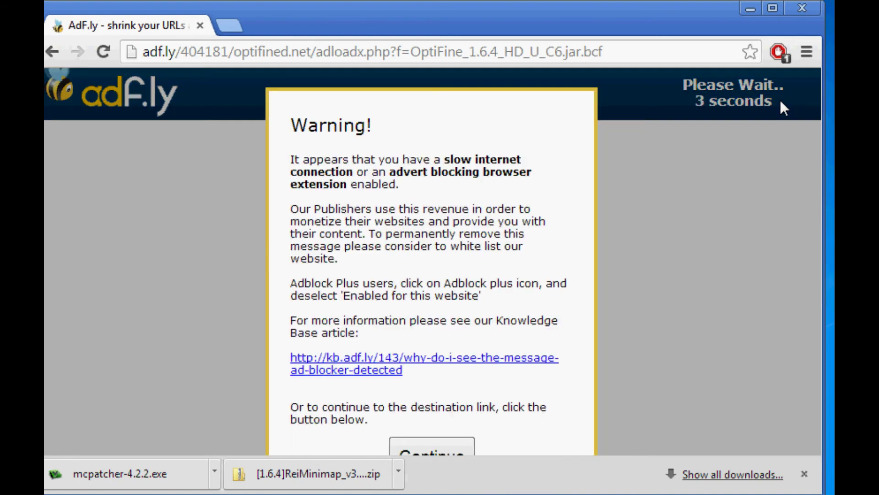
left_click(441, 447)
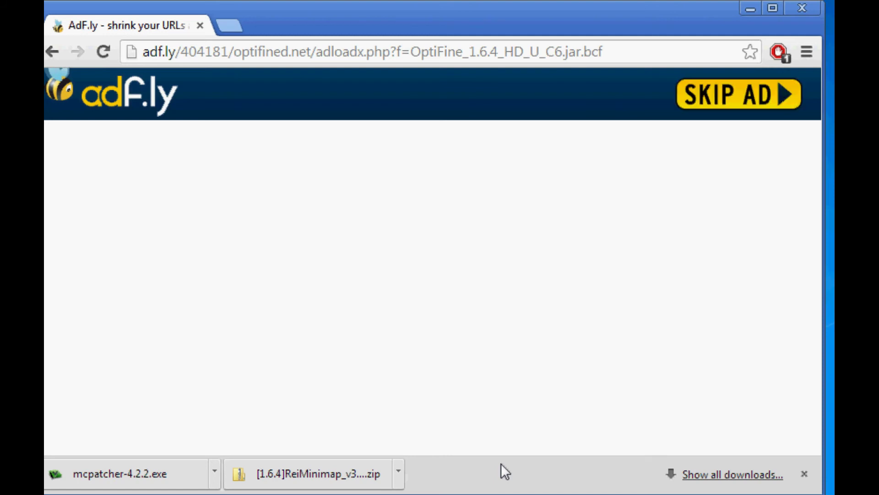
left_click(699, 95)
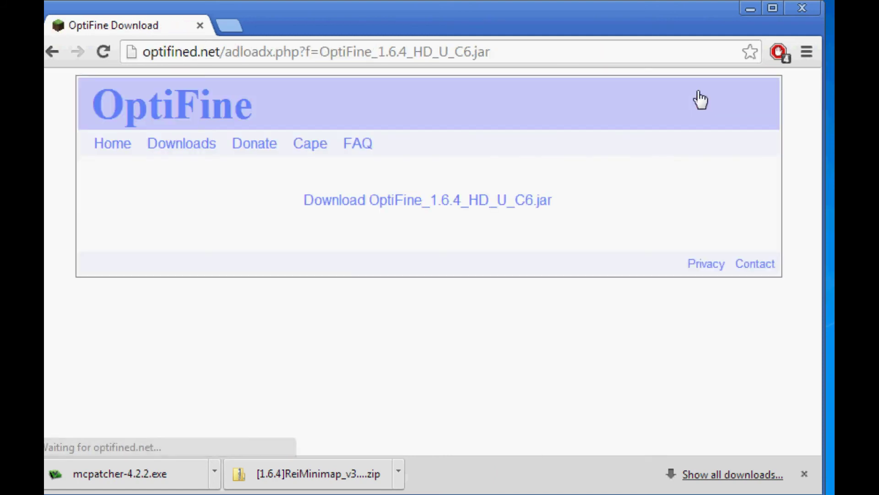
left_click(498, 212)
left_click(350, 472)
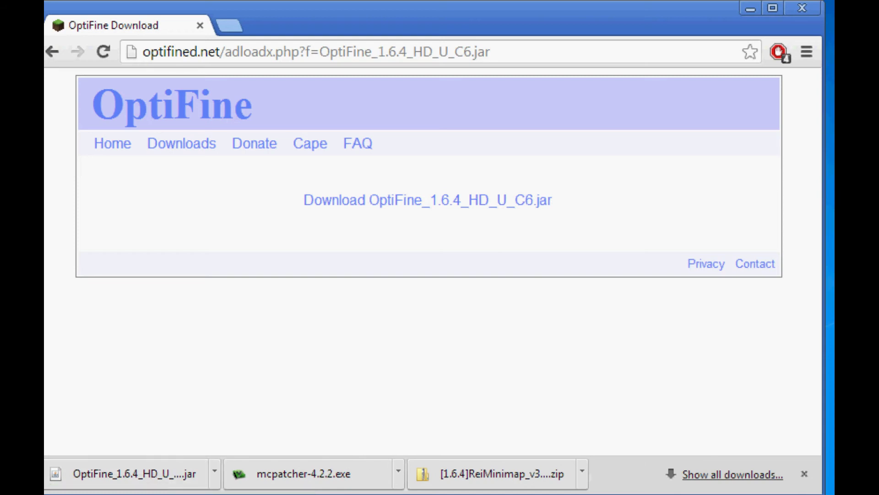
Close the browser and arrange the OptiFine jar and the ReiMinimap zip next to mcpatcher on the desktop
left_click(810, 7)
left_click_drag(74, 490, 181, 128)
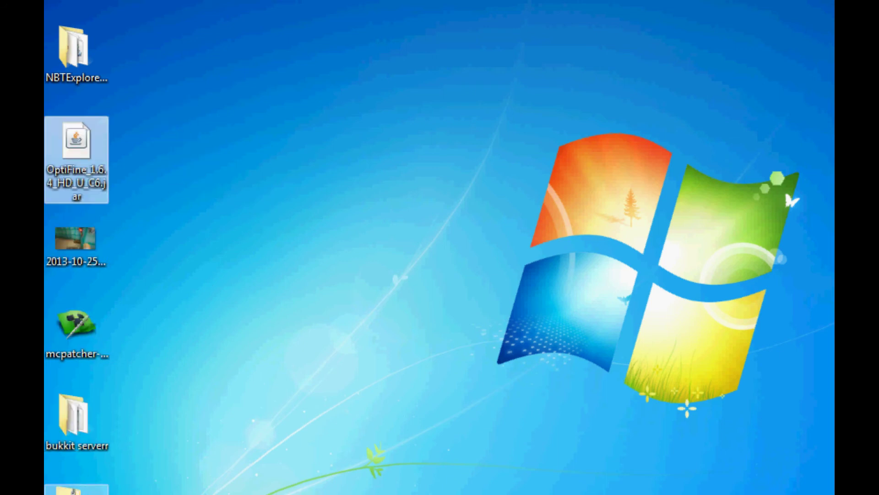
mouse_move(73, 489)
left_mouse_down()
mouse_move(78, 204)
mouse_move(75, 487)
left_mouse_up()
left_click_drag(76, 416, 80, 304)
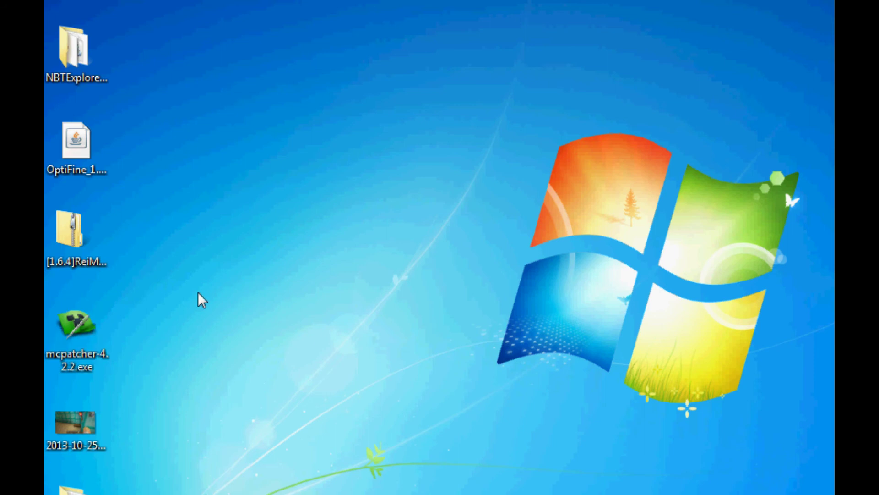
Run the OptiFine jar from the desktop and install OptiFine HD Ultra C6 for Minecraft 1.6.4
left_click(87, 157)
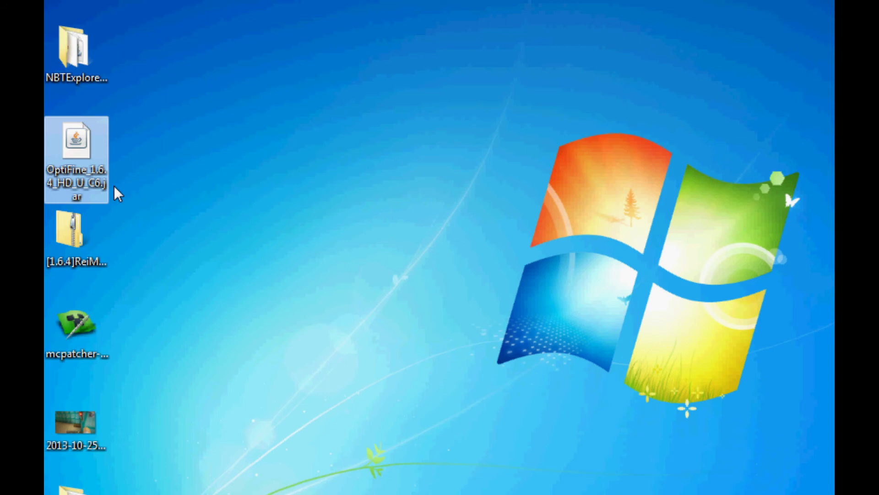
mouse_move(79, 187)
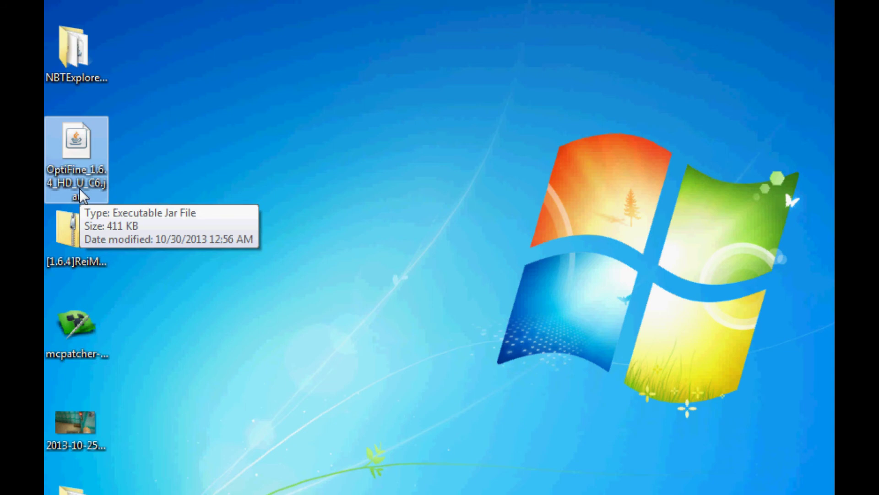
double_click(91, 162)
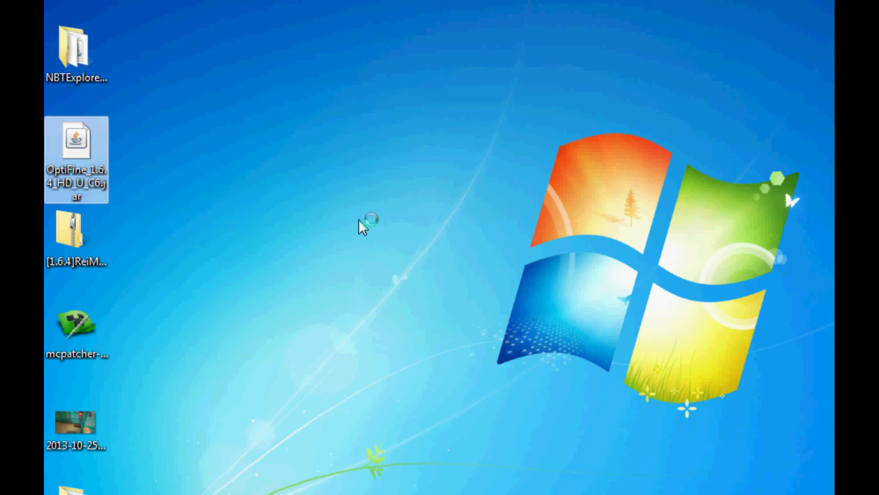
left_click_drag(535, 193, 374, 180)
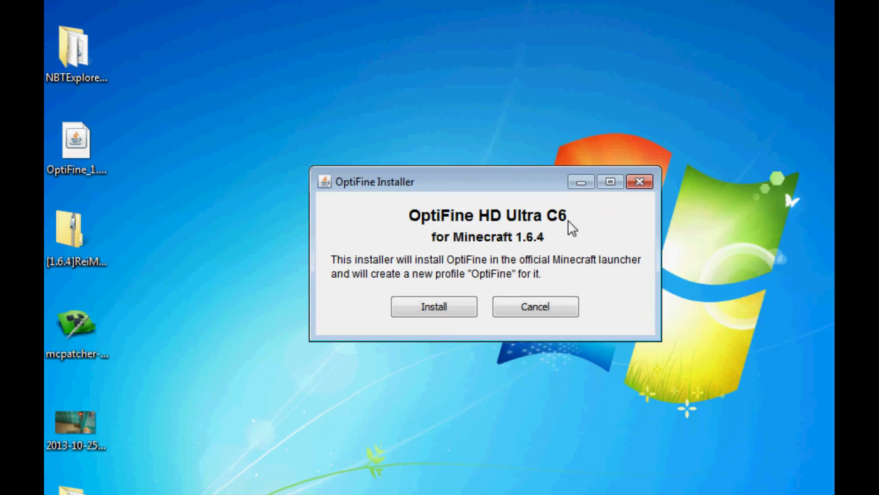
left_click(440, 304)
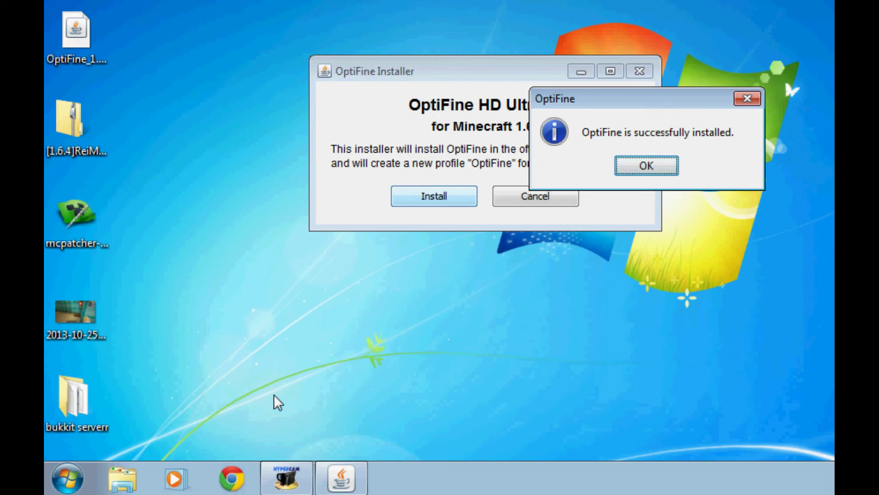
left_click(647, 166)
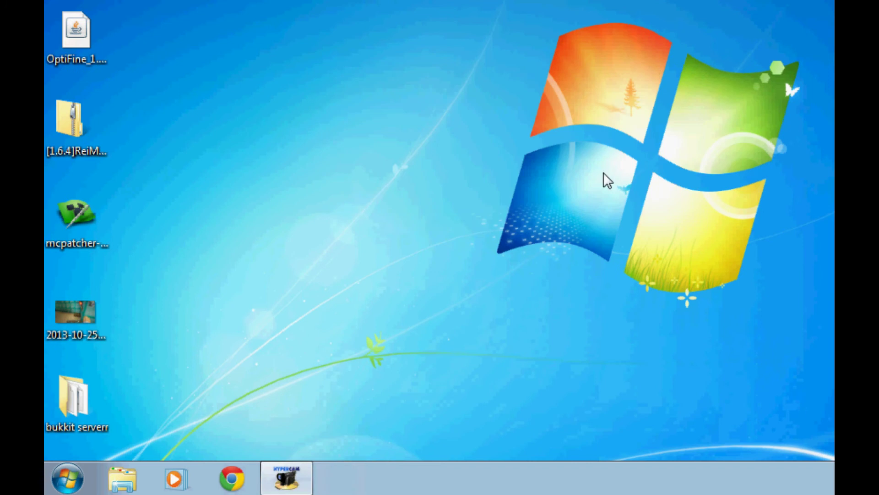
Launch MCPatcher from the desktop and check the available game versions, keeping 1.6.4-OptiFine_HD_U_C6
double_click(95, 224)
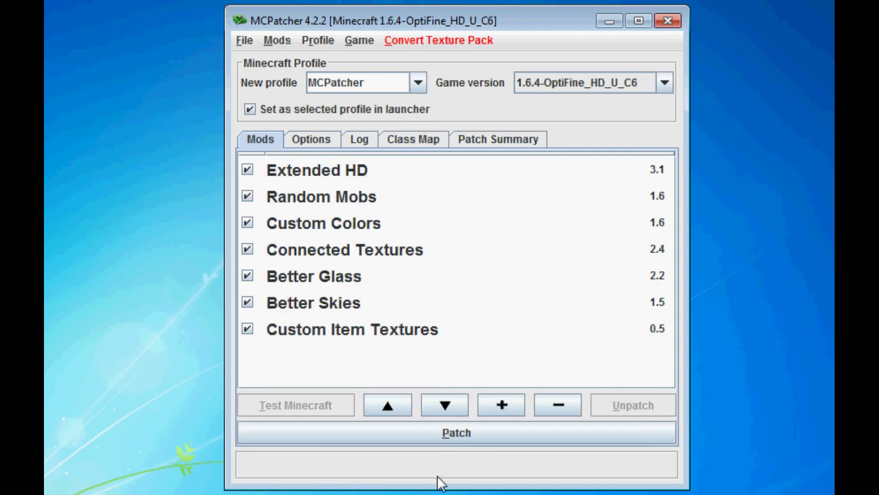
left_click(666, 83)
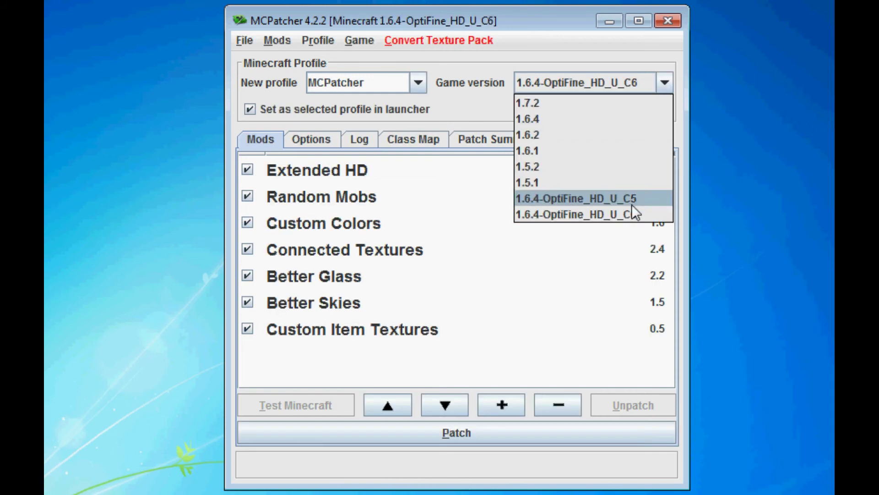
left_click(667, 82)
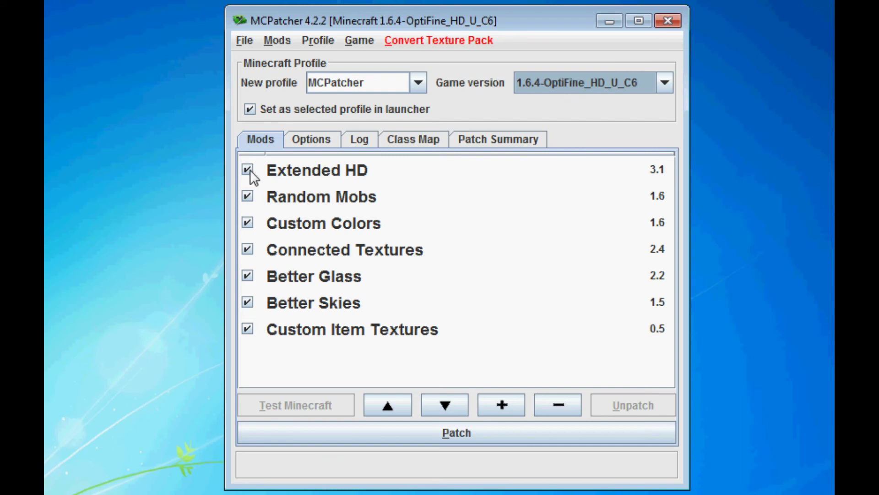
Name the new MCPatcher profile "1.6.4 Reis Minimap and Optifine"
left_click(369, 85)
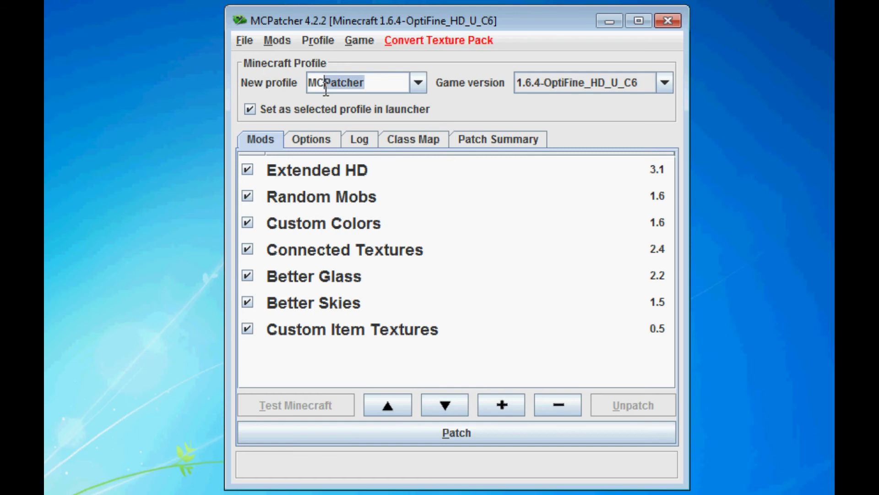
key("BackSpace")
key("BackSpace")
key("BackSpace")
key("BackSpace")
key("BackSpace")
key("BackSpace")
key("BackSpace")
key("BackSpace")
key("BackSpace")
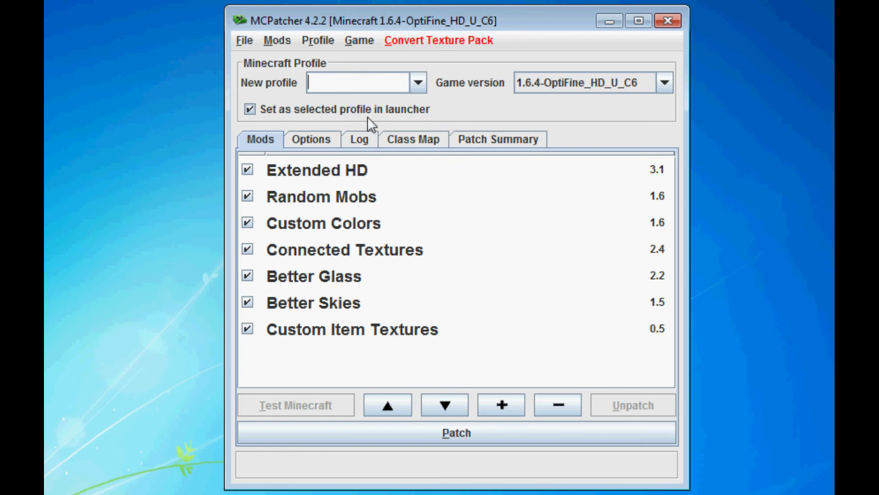
type("Reis Minimap and Optifin")
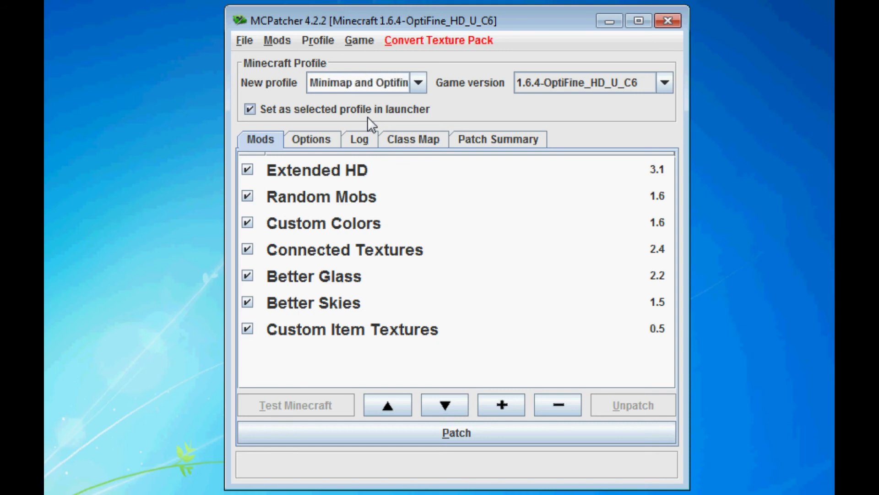
key("Home")
type("1.6.4")
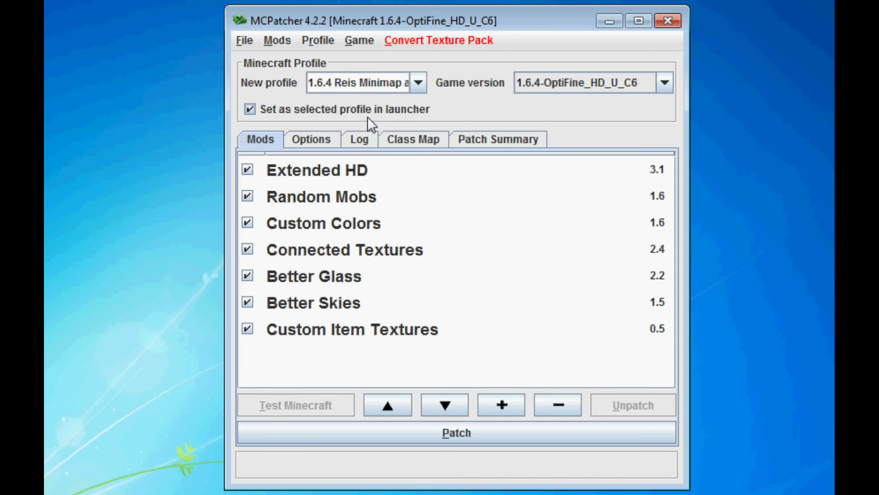
left_click(452, 430)
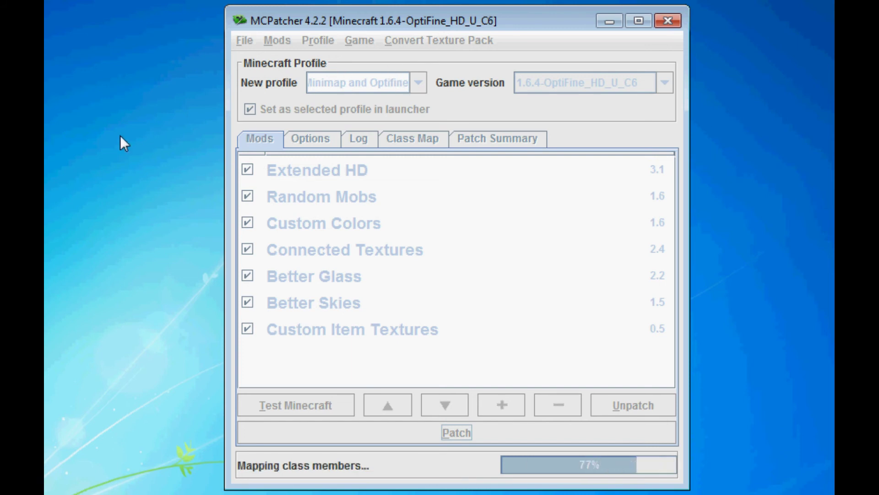
Disable all the listed mods, from Custom Item Textures up to Extended HD
left_click(248, 329)
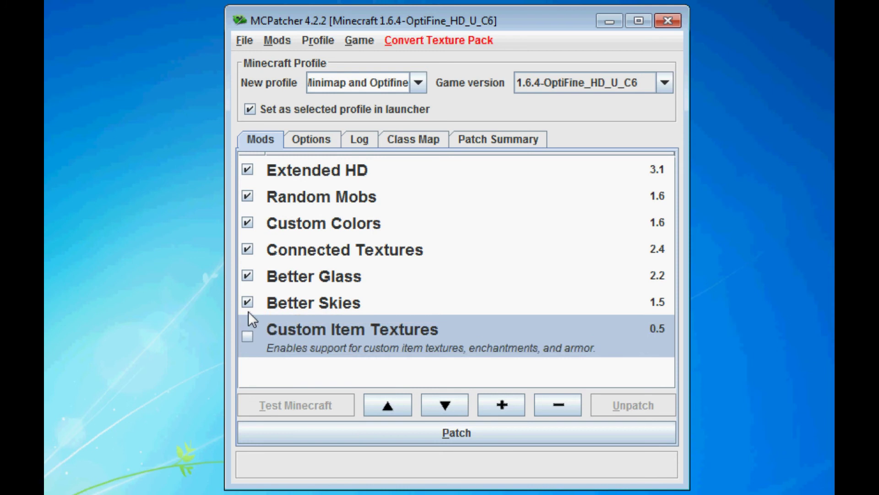
left_click(247, 302)
left_click(247, 275)
left_click(247, 249)
left_click(248, 223)
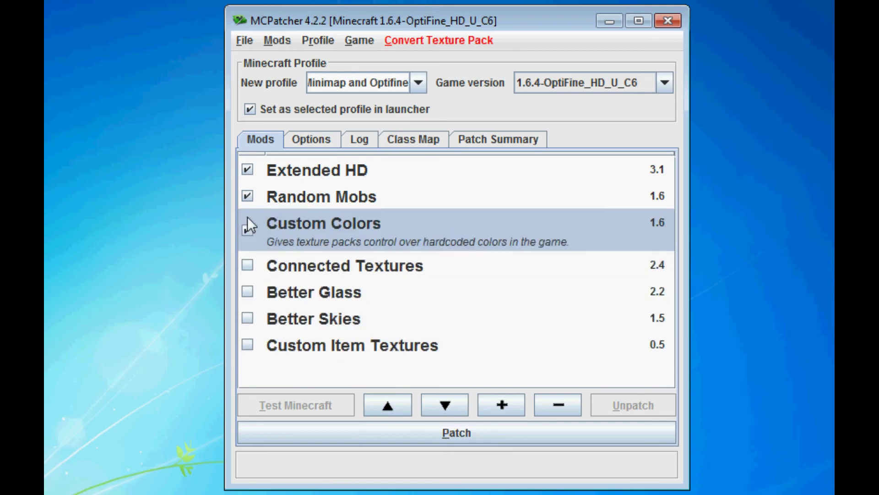
left_click(246, 196)
left_click(248, 165)
left_click(247, 233)
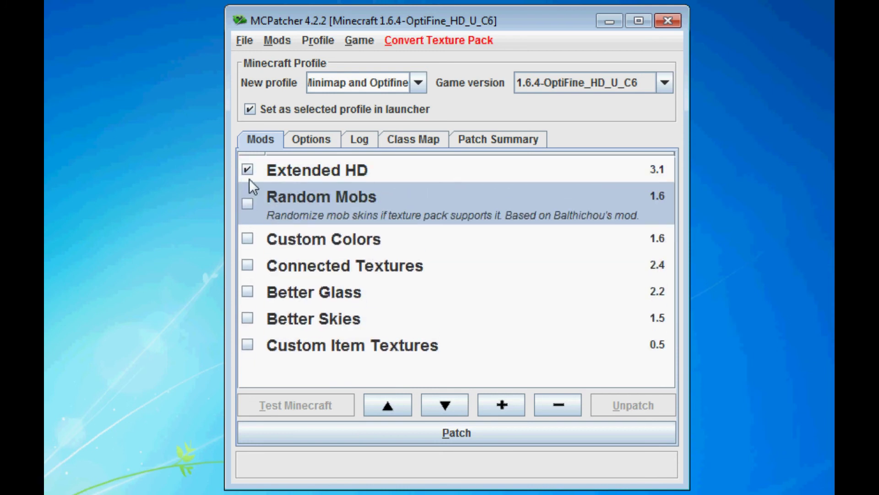
left_click(307, 174)
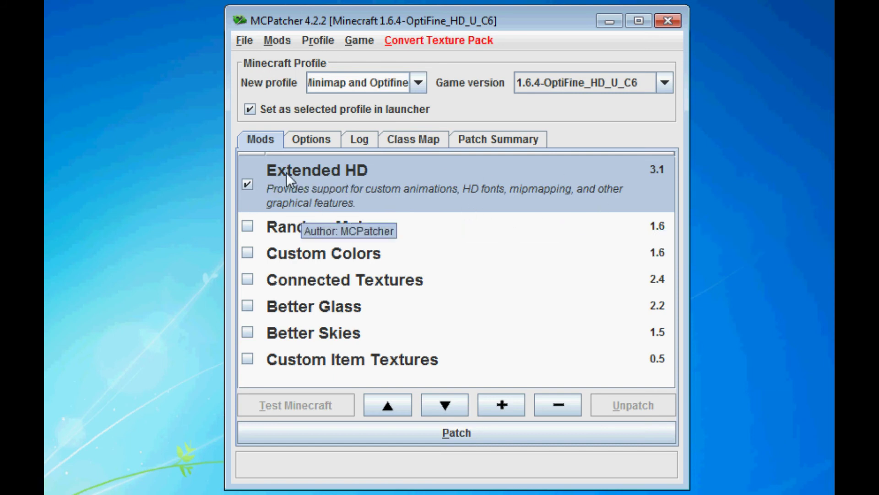
left_click(247, 184)
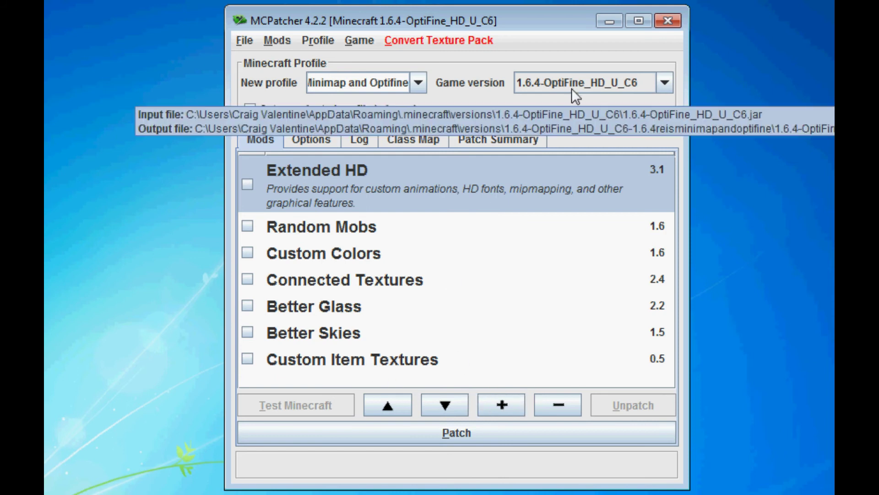
left_click(504, 405)
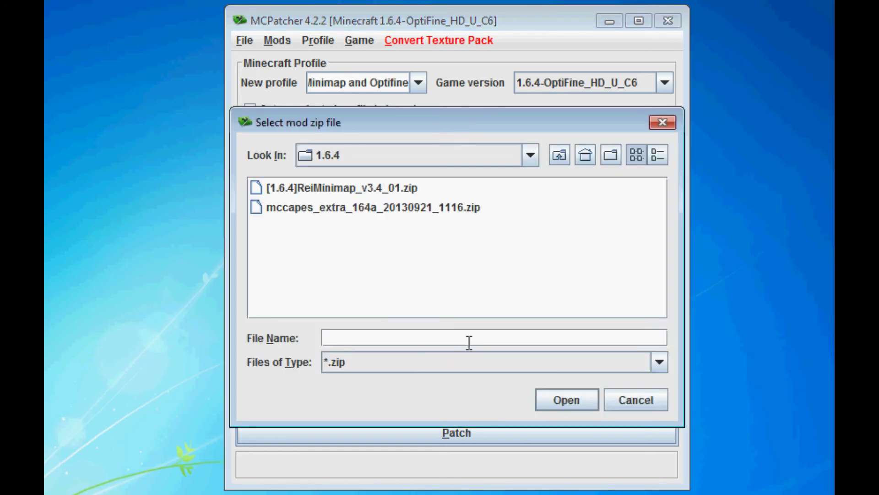
left_click(333, 186)
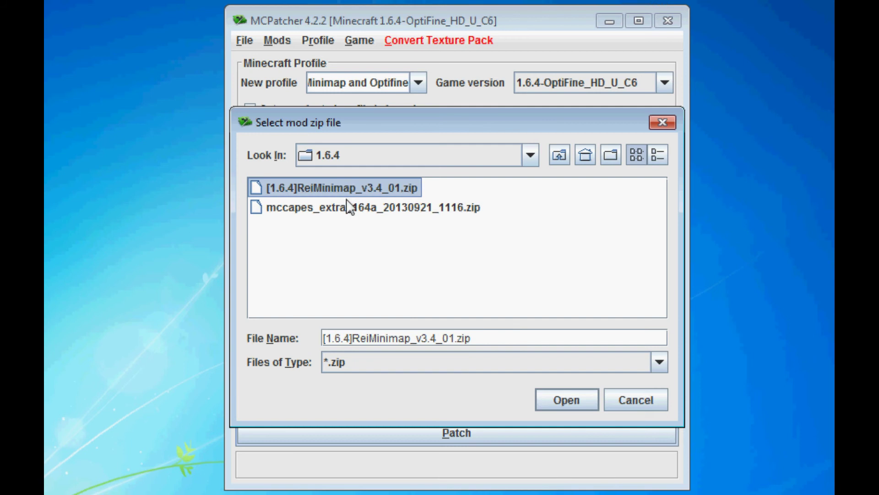
left_click(667, 122)
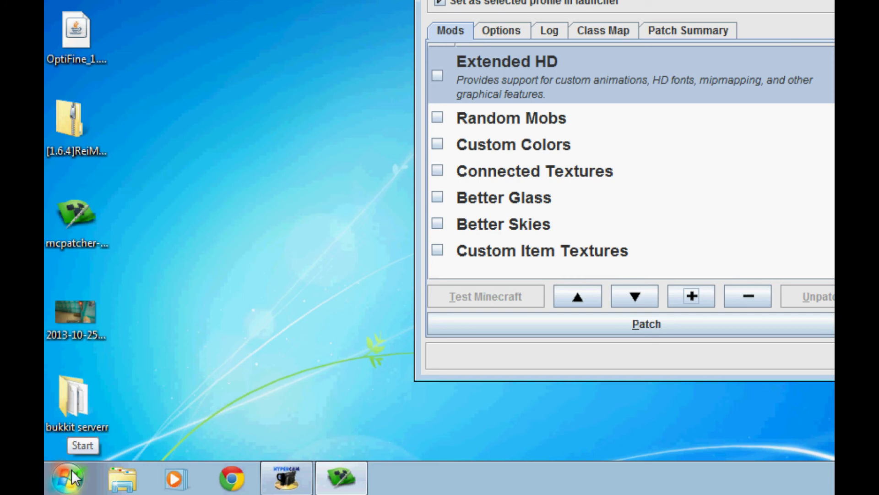
Open the %appdata%\.minecraft folder through the Windows Run dialog
key("super+r")
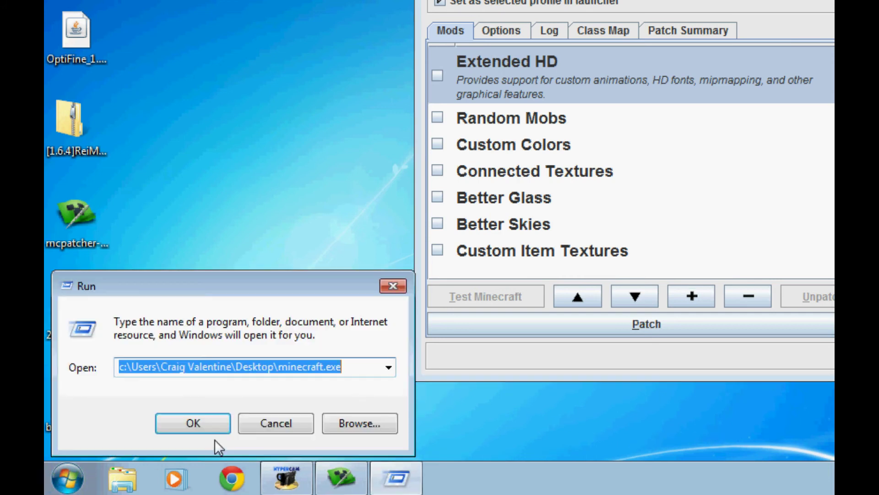
type("%app")
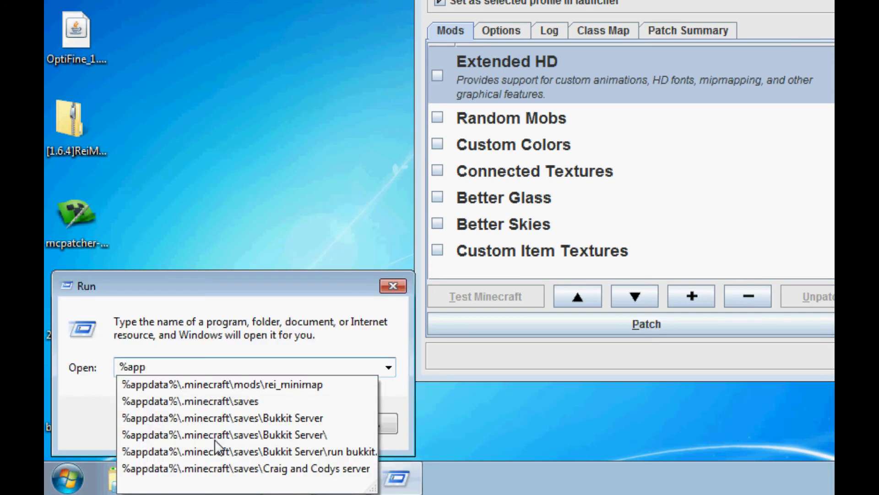
type("data%\\.")
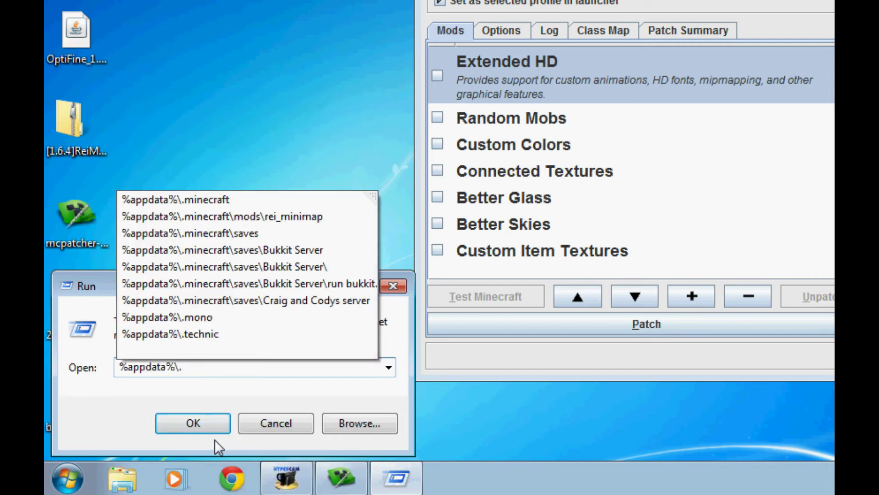
type("minecraft\\")
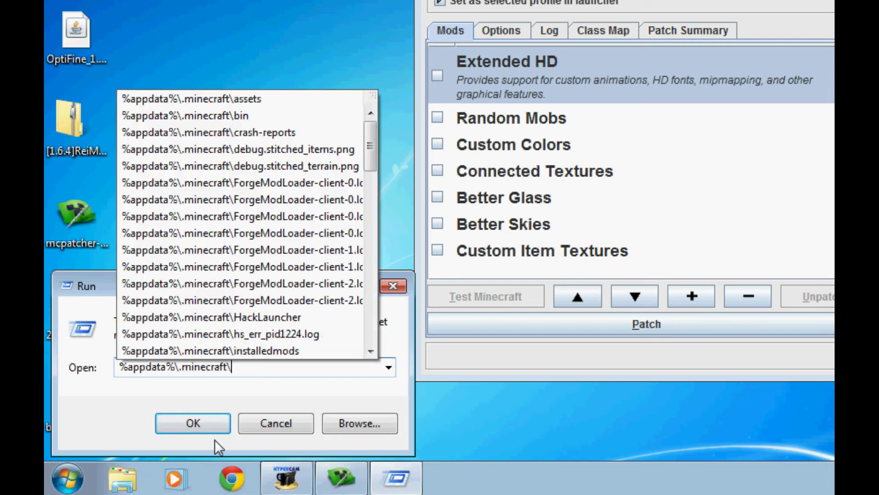
type("mods")
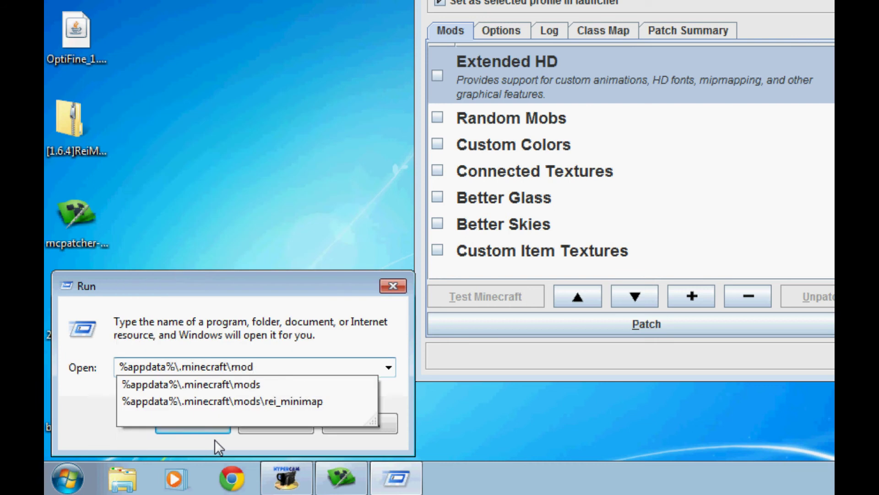
key("BackSpace")
key("BackSpace")
key("BackSpace")
key("BackSpace")
key("BackSpace")
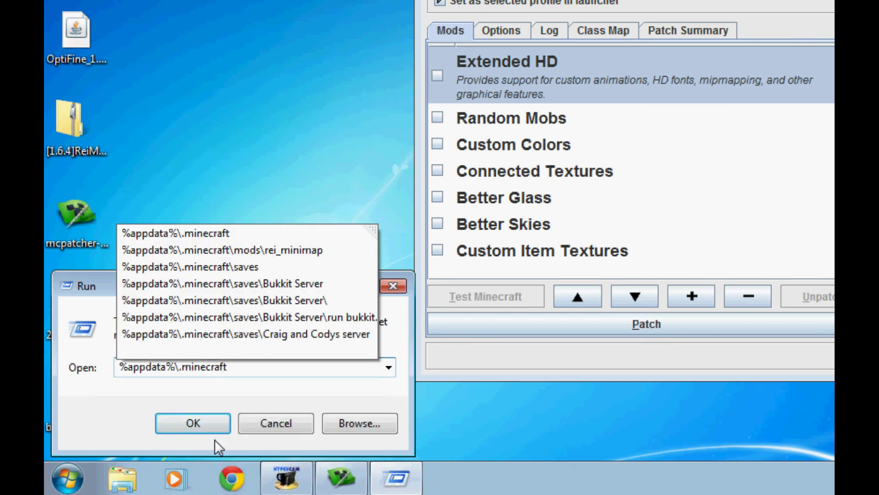
key("Return")
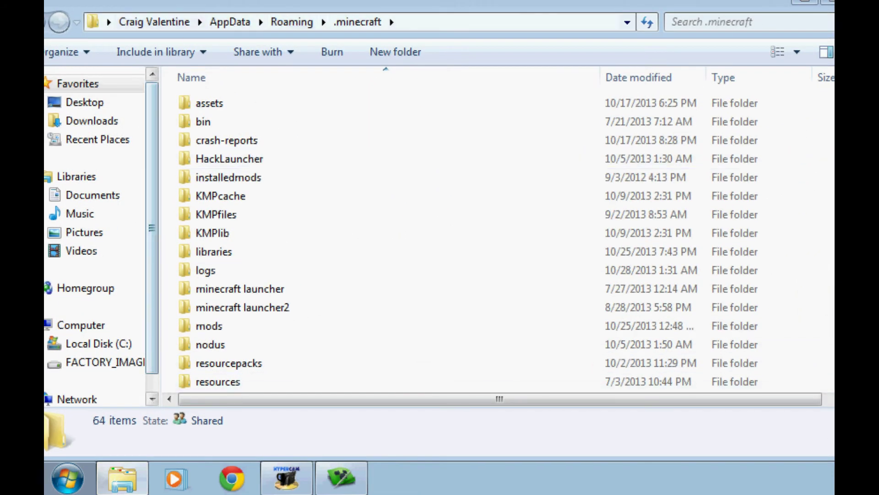
left_click_drag(390, 5, 430, 6)
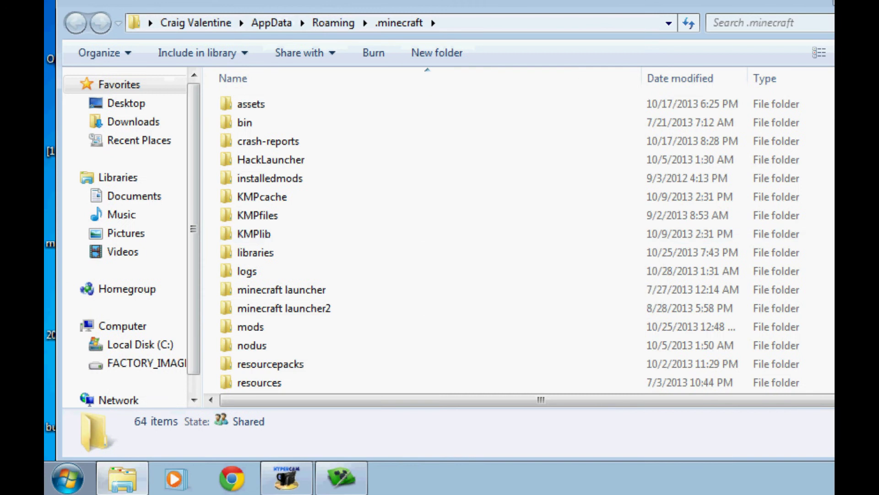
left_click_drag(638, 6, 592, 11)
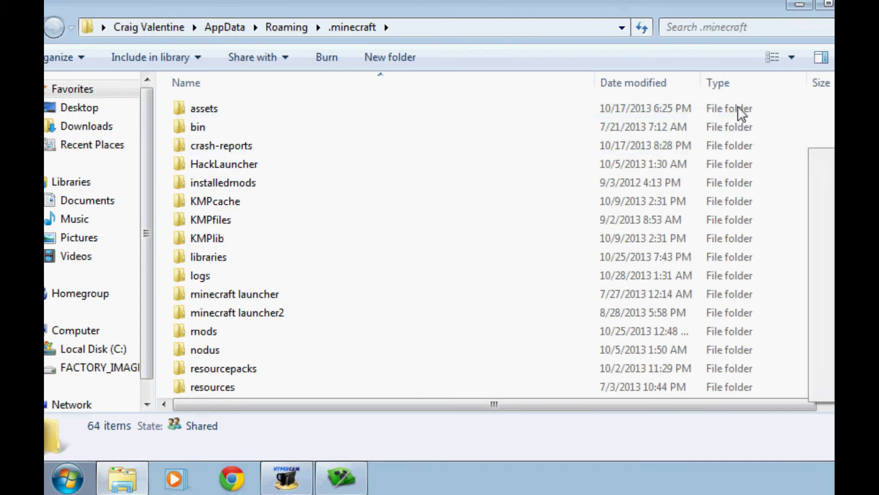
Open the mods folder inside .minecraft and go into its 1.6.4 subfolder
mouse_move(824, 363)
left_click(235, 332)
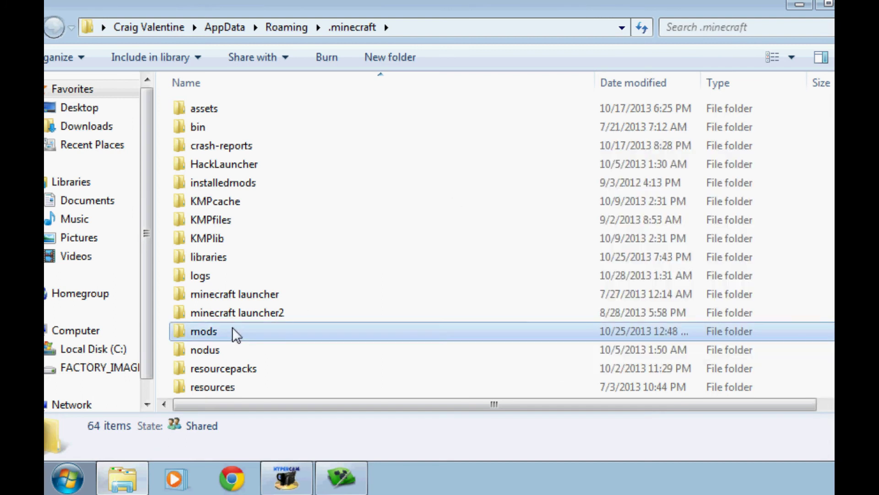
double_click(232, 327)
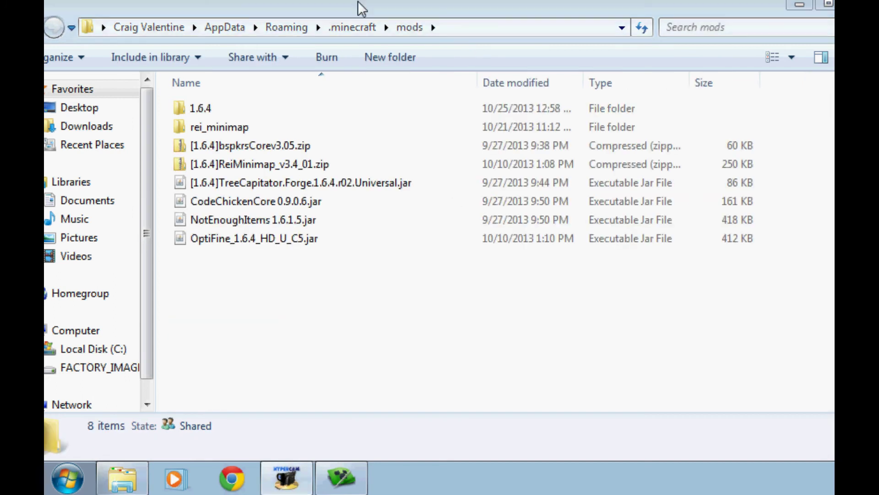
left_click_drag(358, 1, 411, 0)
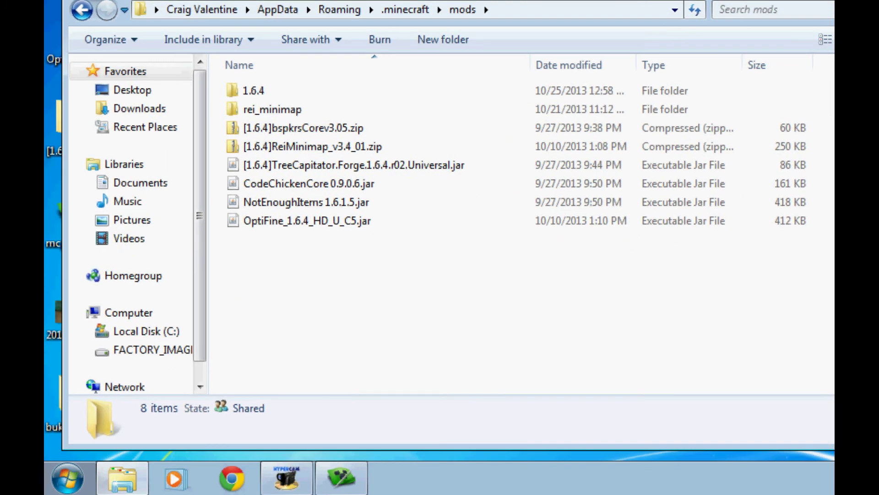
left_click(273, 96)
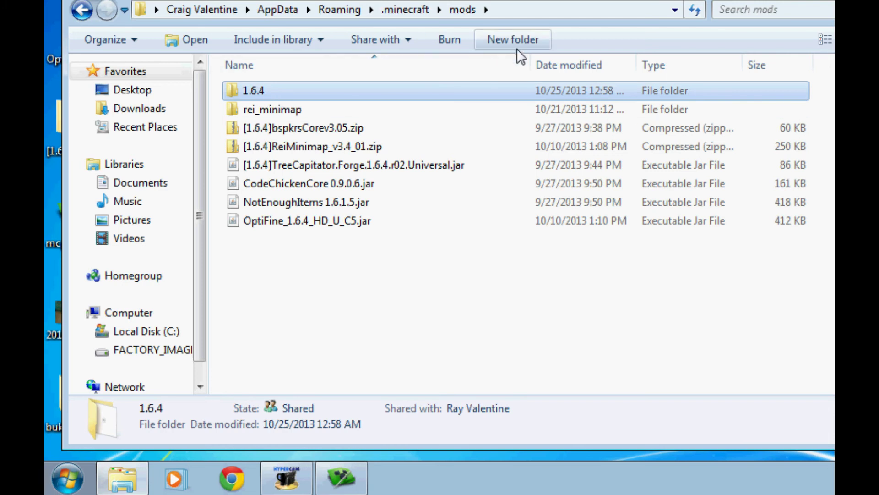
double_click(278, 95)
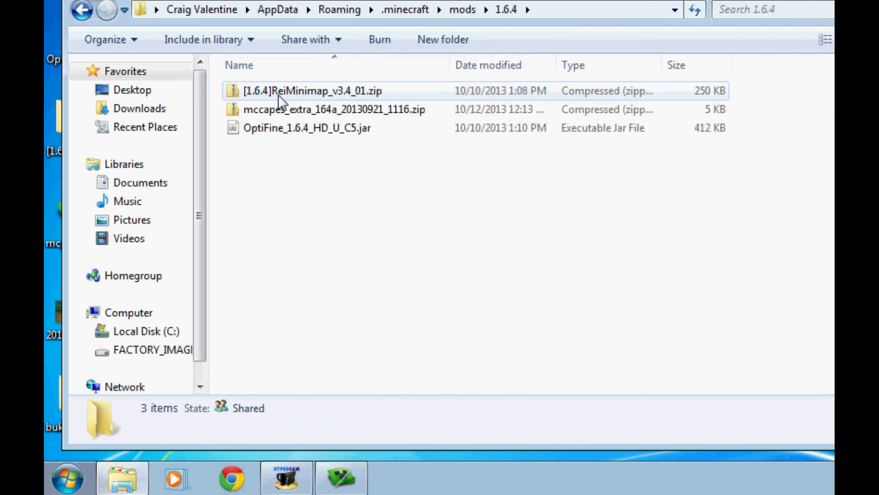
Delete the old [1.6.4]ReiMinimap_v3.4_01.zip and OptiFine_1.6.4_HD_U_C5.jar from the 1.6.4 mods folder
left_click_drag(267, 21, 311, 20)
left_click(352, 92)
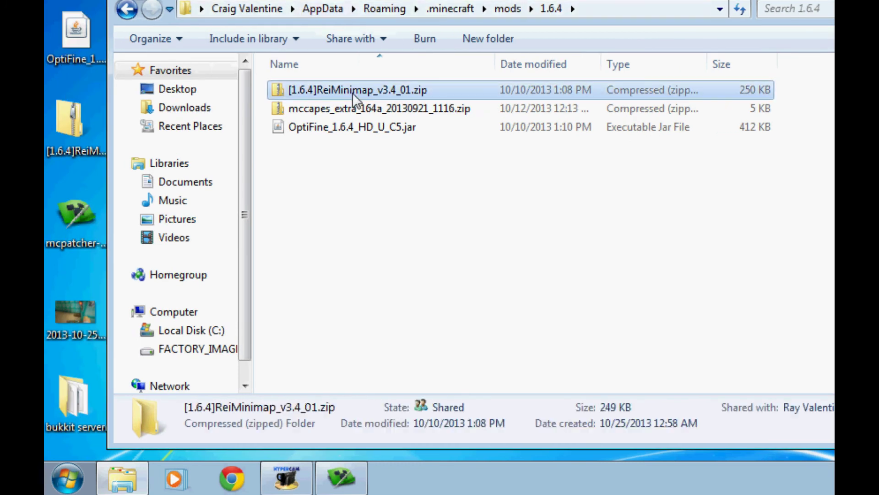
key("Delete")
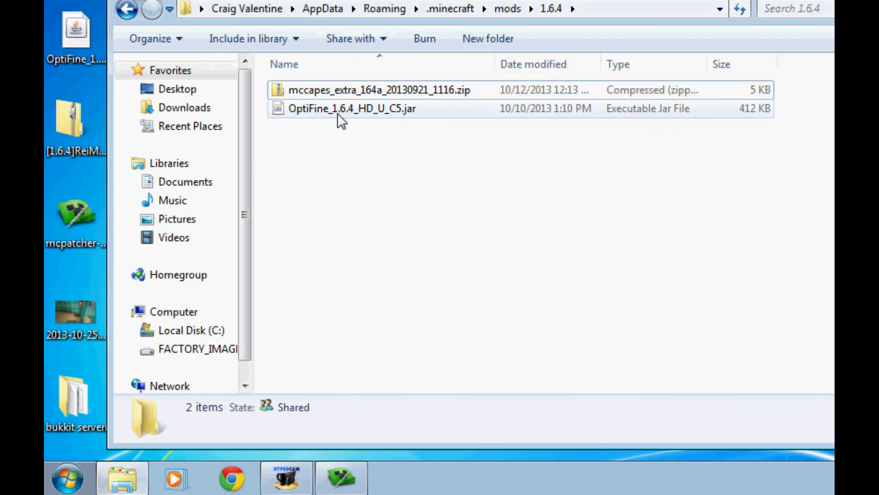
left_click(355, 109)
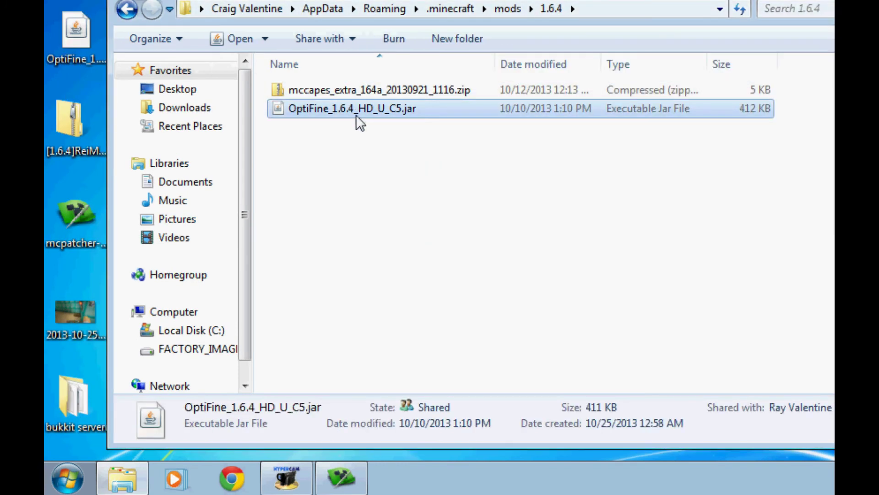
key("shift+Delete")
key("Return")
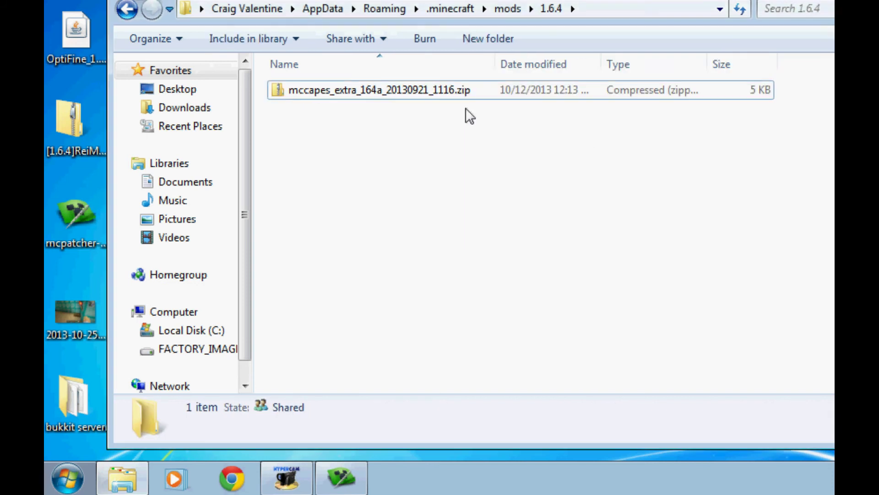
Move the OptiFine_1.6.4_HD_U_C6.jar and [1.6.4]ReiMinimap_v3.4_01.zip files from the desktop into the 1.6.4 mods folder
left_click_drag(108, 64, 155, 64)
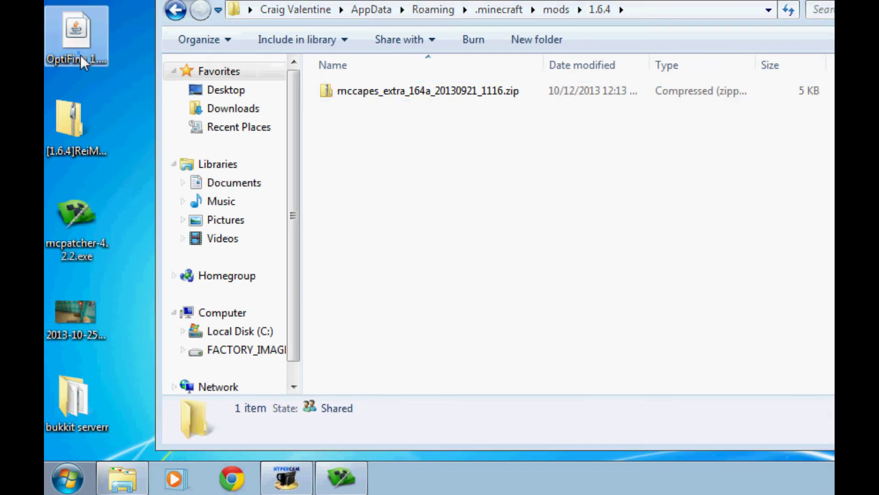
left_click(94, 59)
left_click_drag(94, 60, 435, 138)
left_click_drag(71, 28, 465, 194)
left_click(465, 194)
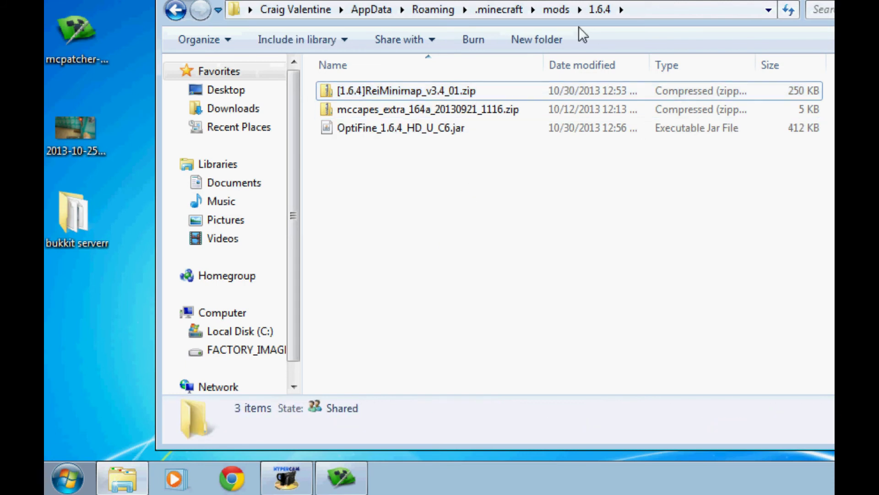
left_click(414, 105)
left_click(402, 95)
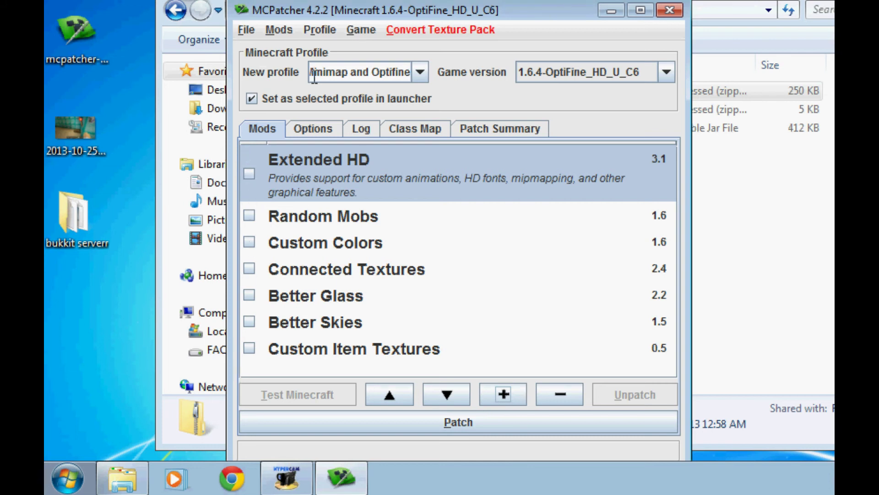
In MCPatcher, choose [1.6.4]ReiMinimap_v3.4_01.zip from the 1.6.4 folder as an external mod for the new profile
key("Home")
left_click_drag(318, 73, 590, 76)
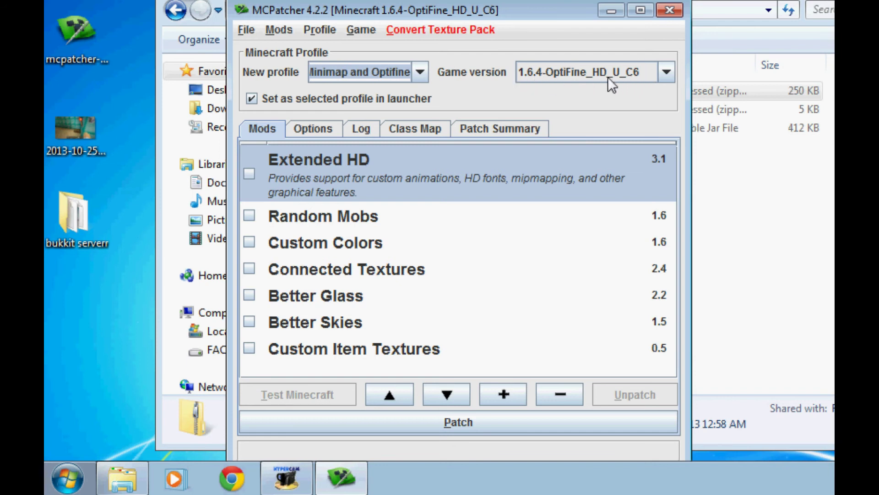
left_click(502, 396)
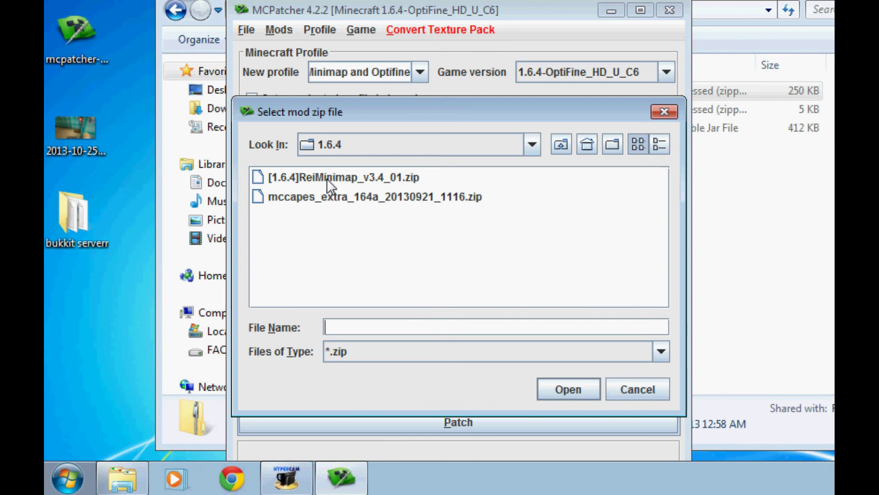
left_click(345, 198)
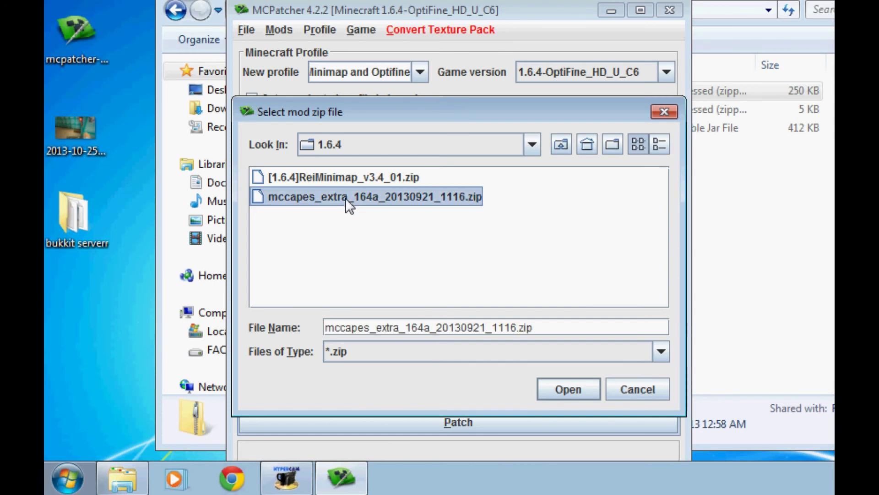
left_click(319, 174)
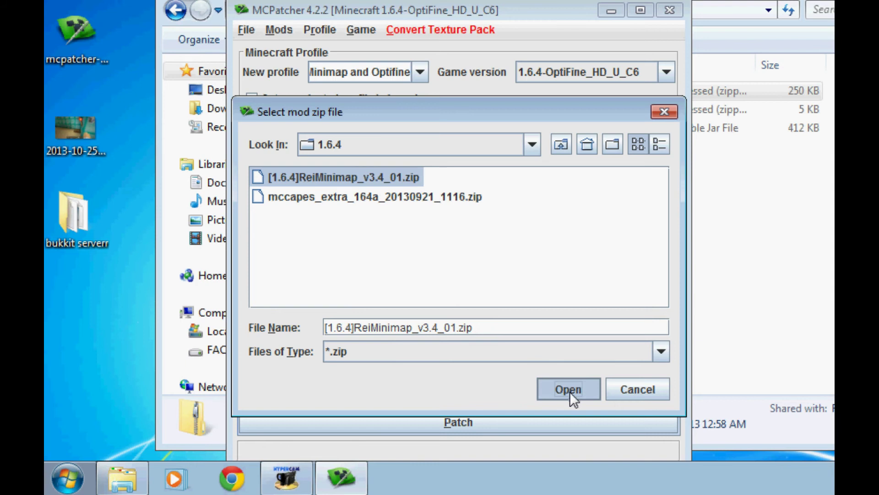
left_click(570, 390)
Add the minimap zip's root folder to minecraft.jar and accept the full list of files to insert
left_click_drag(455, 59, 328, 56)
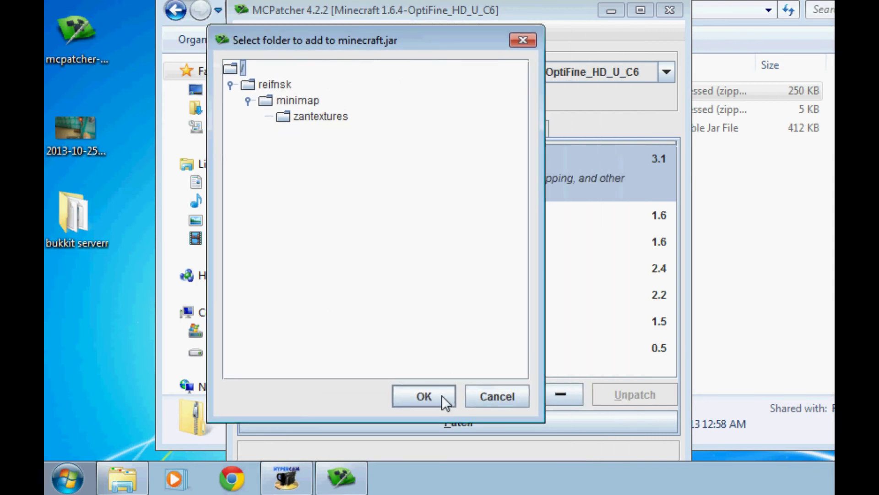
left_click(421, 389)
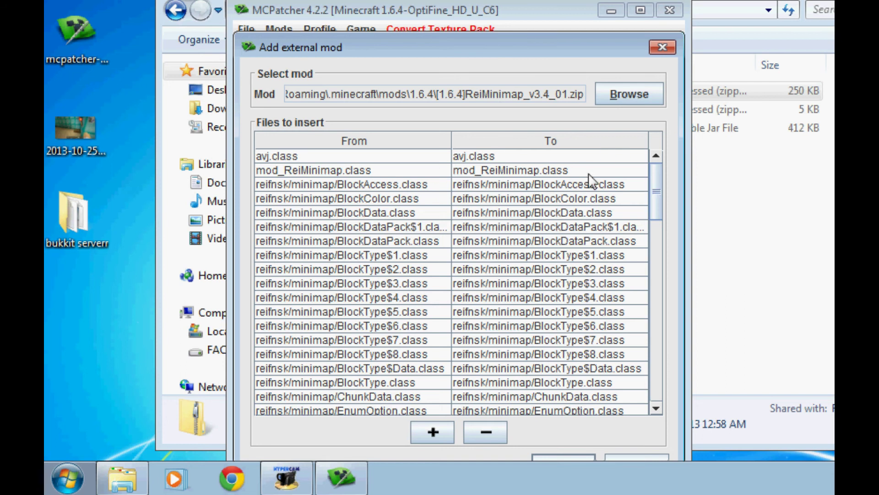
left_click_drag(661, 189, 661, 371)
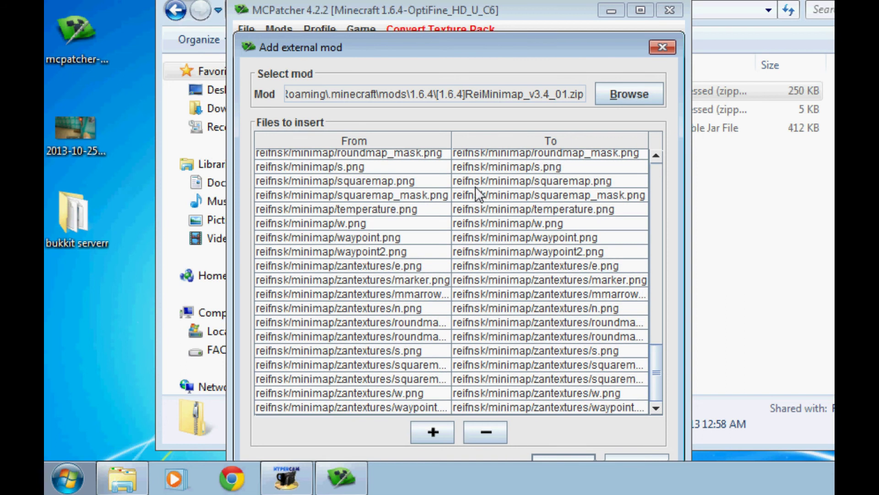
left_click_drag(478, 48, 430, 16)
left_click(506, 432)
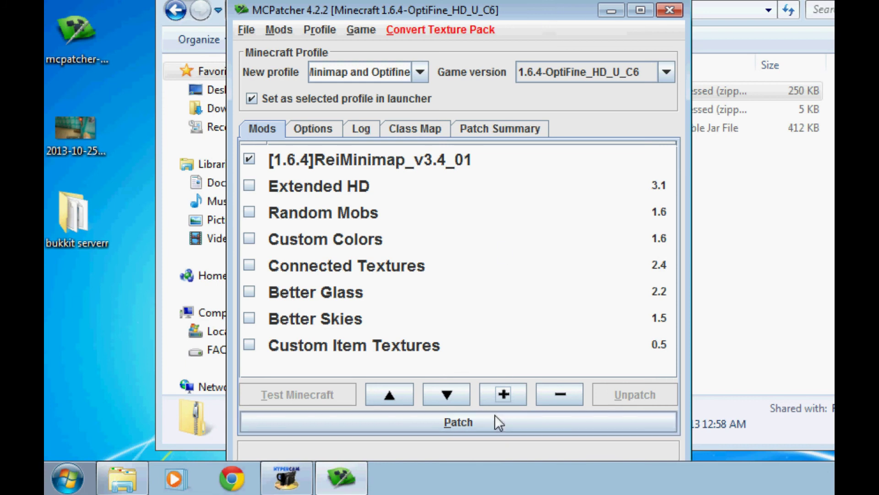
Patch the OptiFine-based profile with the ReiMinimap mod and launch Minecraft from MCPatcher to test it
left_click(498, 420)
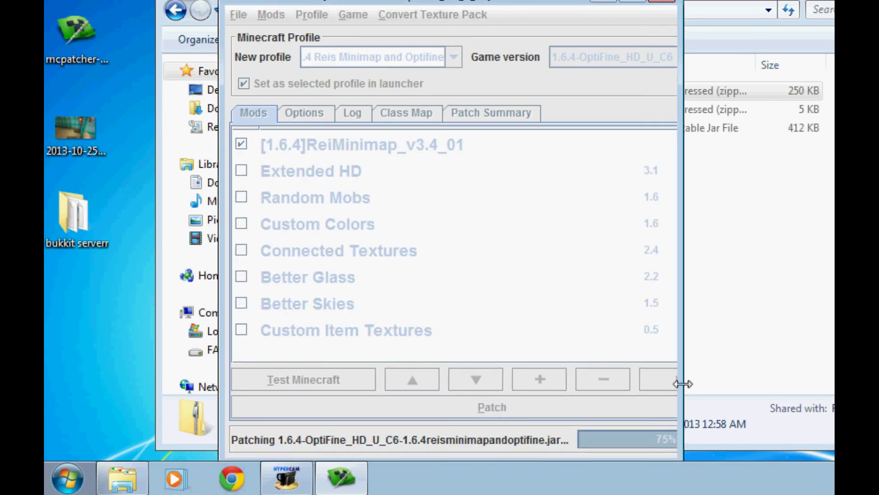
left_click_drag(685, 376, 764, 375)
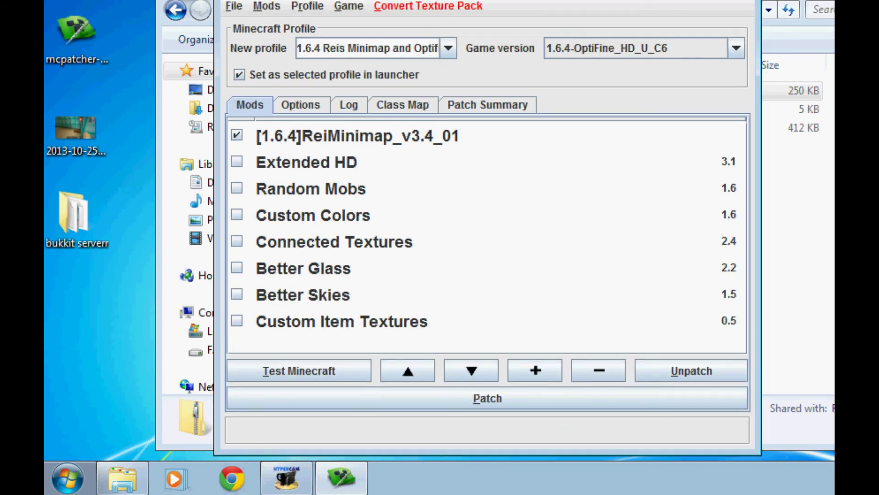
left_click(317, 366)
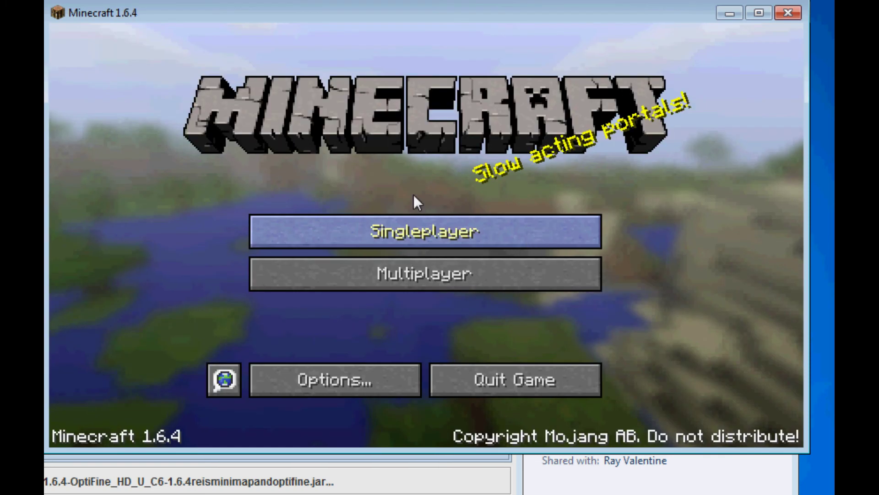
Load the Shmelly singleplayer world to test the patched game
left_click(527, 231)
left_click(290, 123)
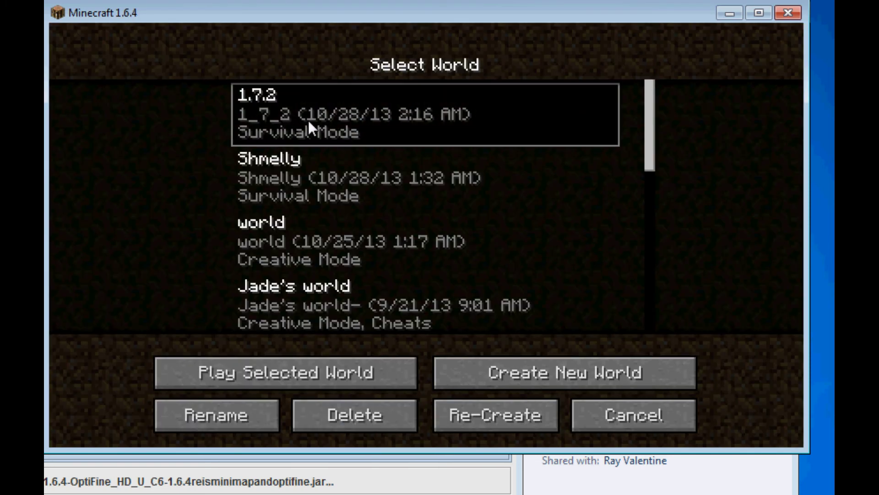
double_click(326, 179)
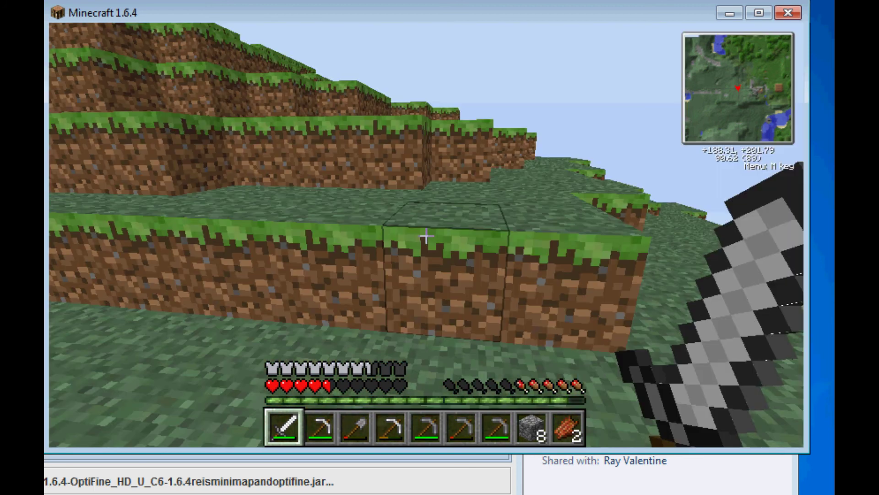
Set the render distance to Tiny in the game's video settings and return to the world
key("Escape")
left_click(378, 297)
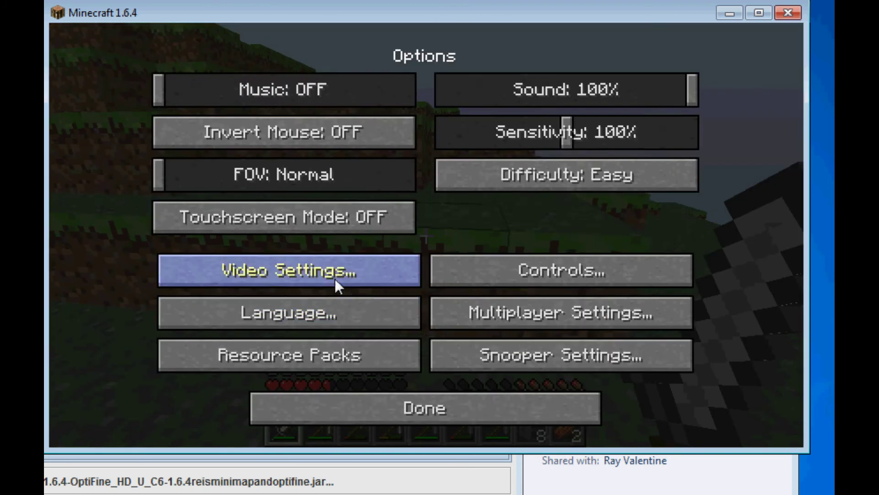
left_click(334, 279)
left_click_drag(461, 98, 427, 99)
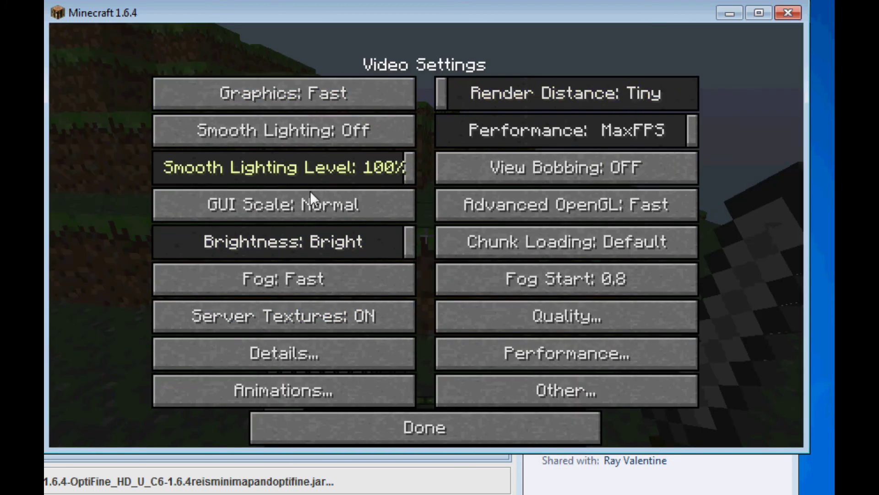
left_click(429, 437)
left_click(420, 407)
key("Escape")
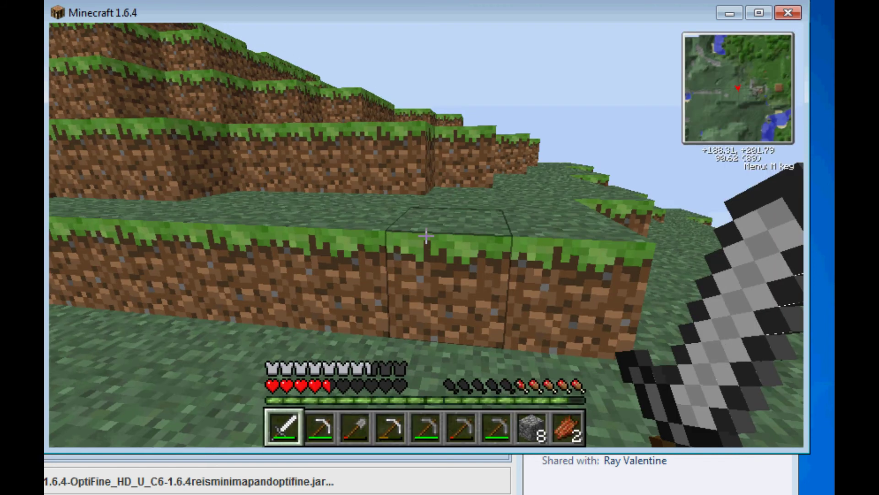
Close the game and open the %appdata% location with the Run command to get to the Minecraft Launcher
key("Escape")
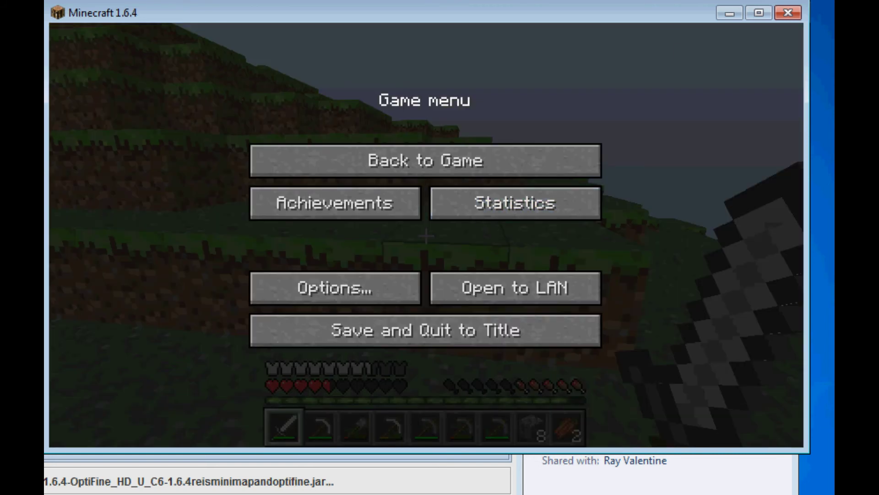
left_click(784, 13)
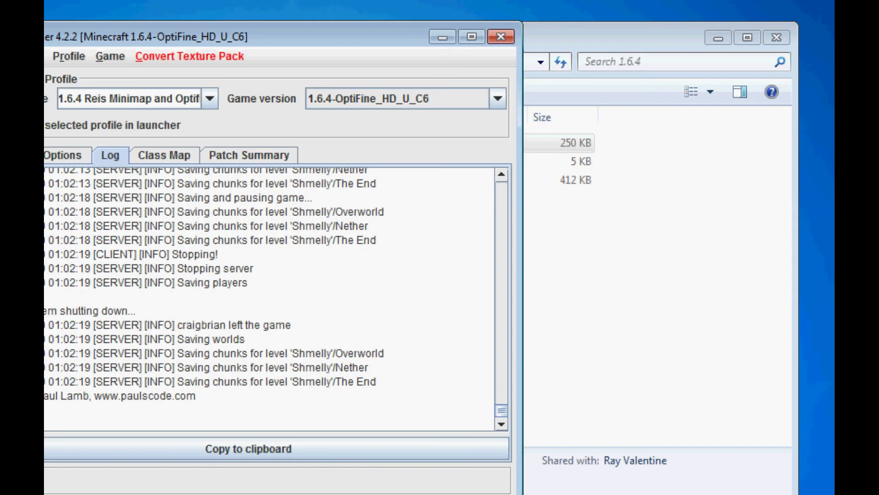
key("super")
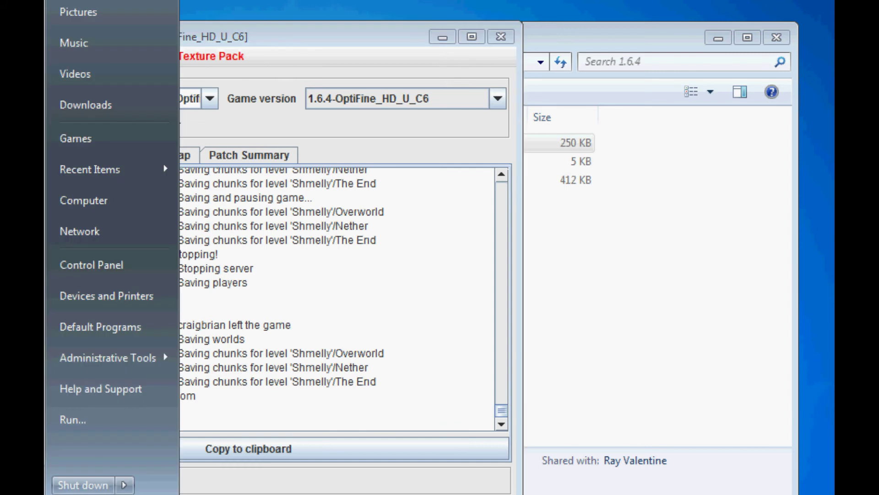
left_click(64, 422)
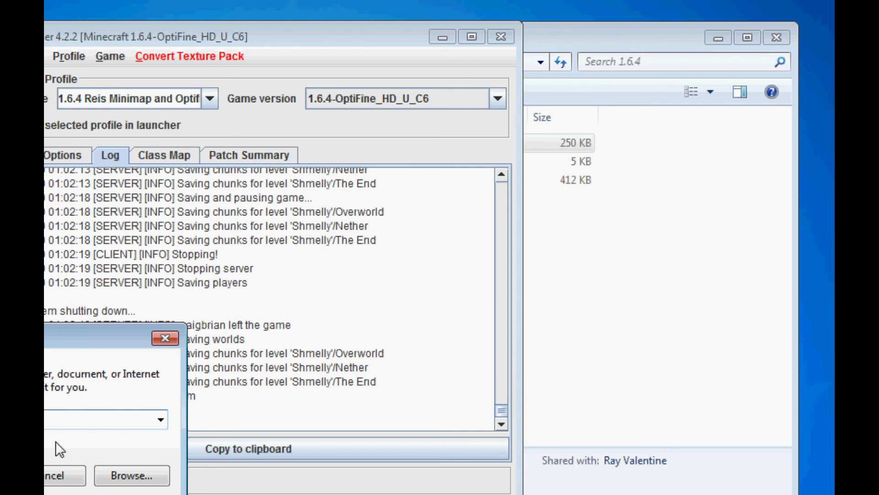
type("%appdata%")
key("Return")
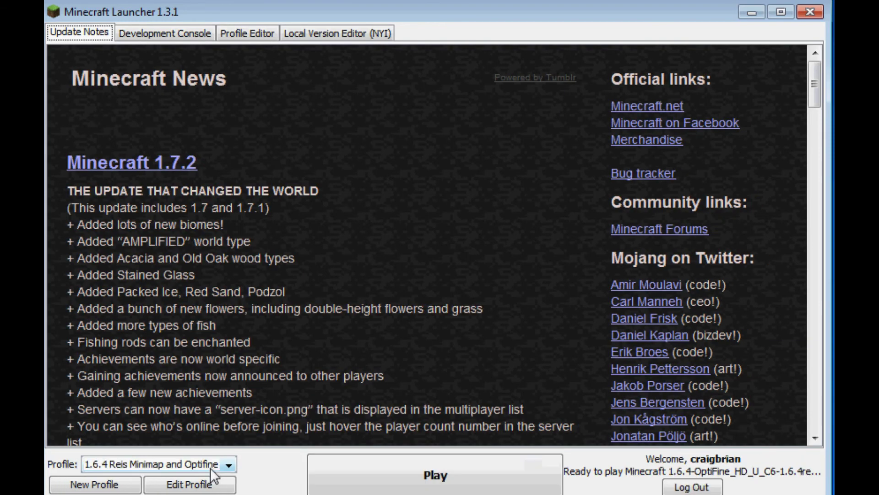
Select the 1.6.4 Reis Minimap and Optifine profile and widen the launcher window to show the full version name
left_click(232, 464)
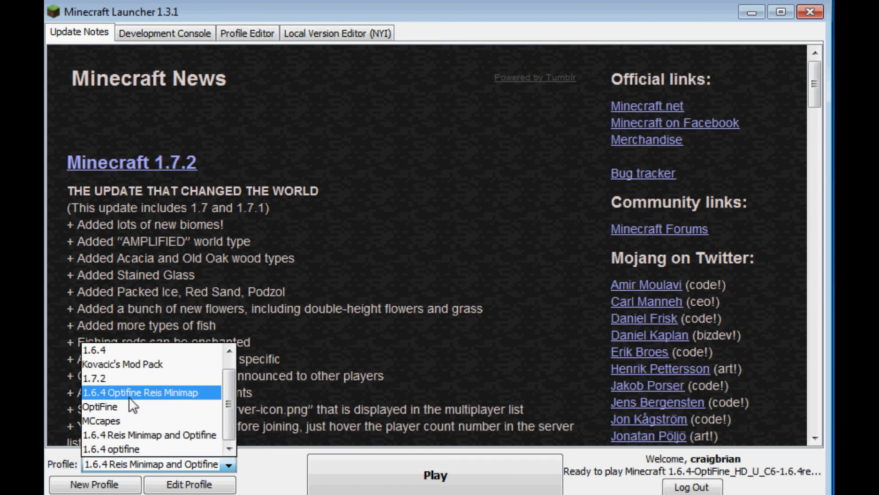
left_click(180, 433)
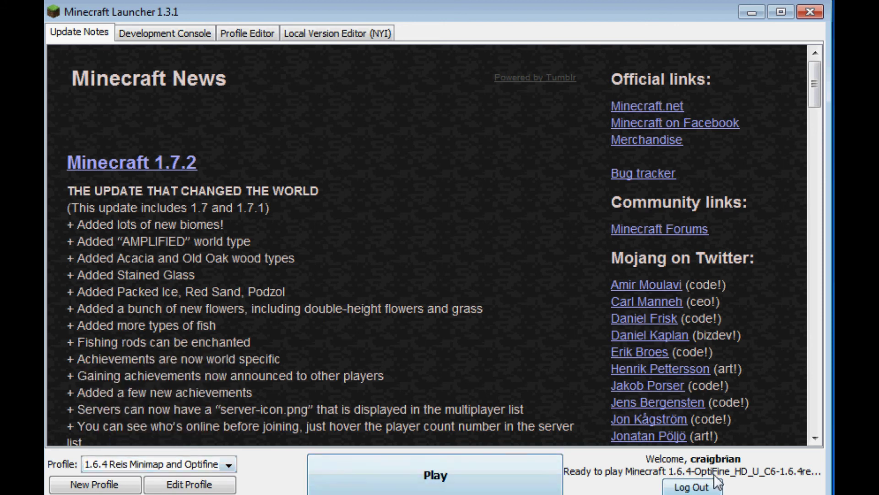
left_click_drag(824, 492, 877, 492)
left_click_drag(475, 27, 241, 14)
left_click(797, 416)
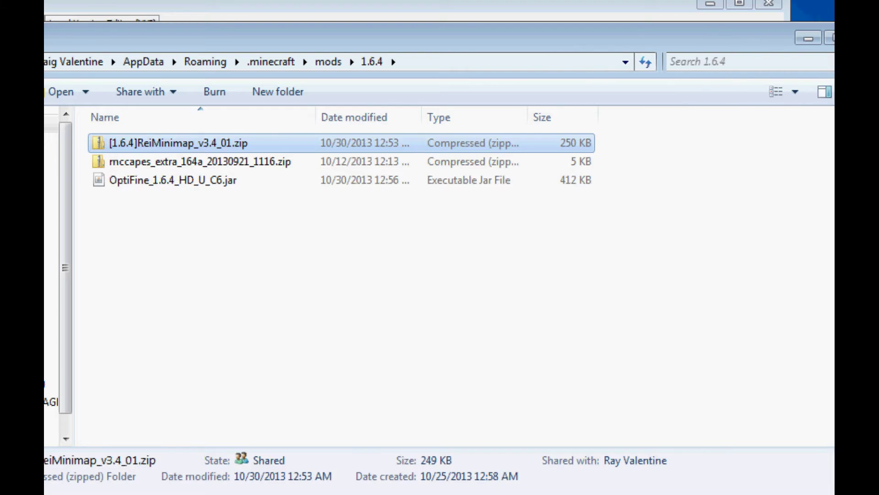
key("alt+Tab")
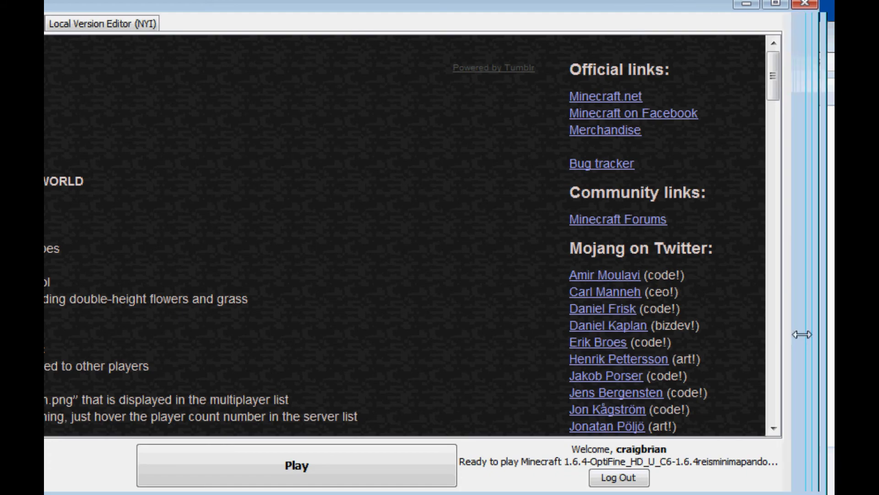
left_click_drag(782, 349, 835, 349)
left_click_drag(600, 6, 421, 1)
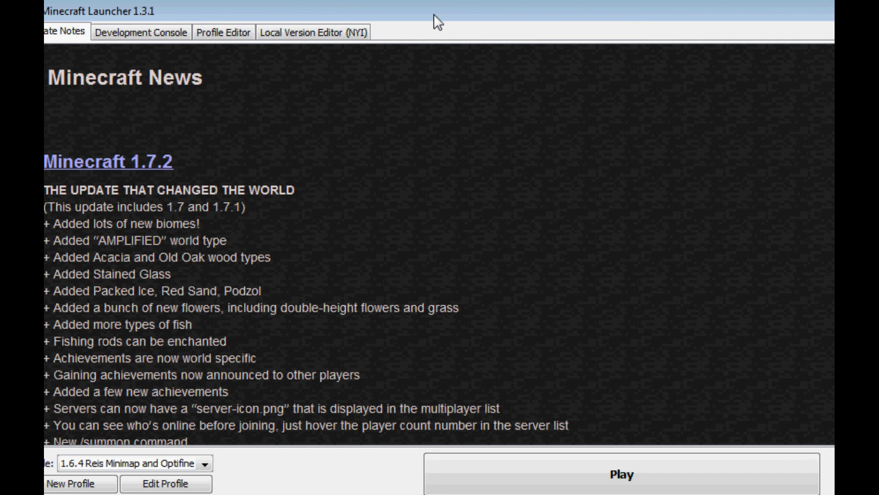
left_click_drag(433, 13, 232, 13)
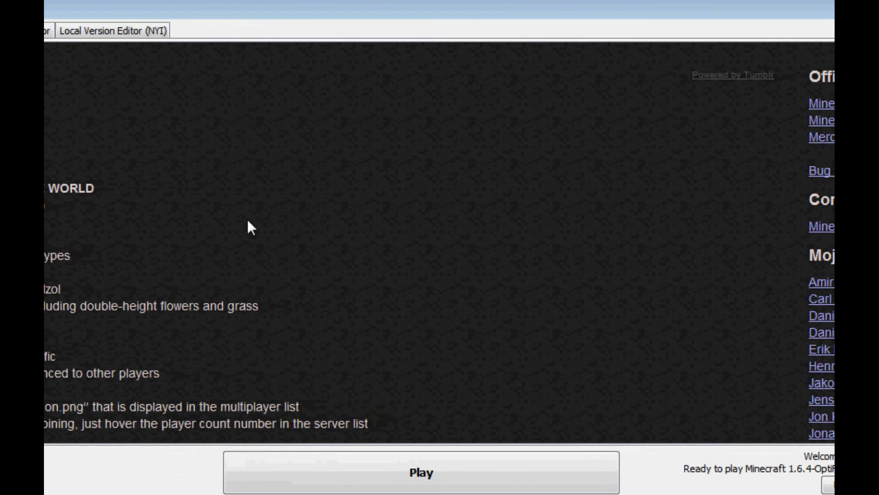
Launch Minecraft with the selected profile and load the most recently played singleplayer world, Shmelly
left_click(336, 471)
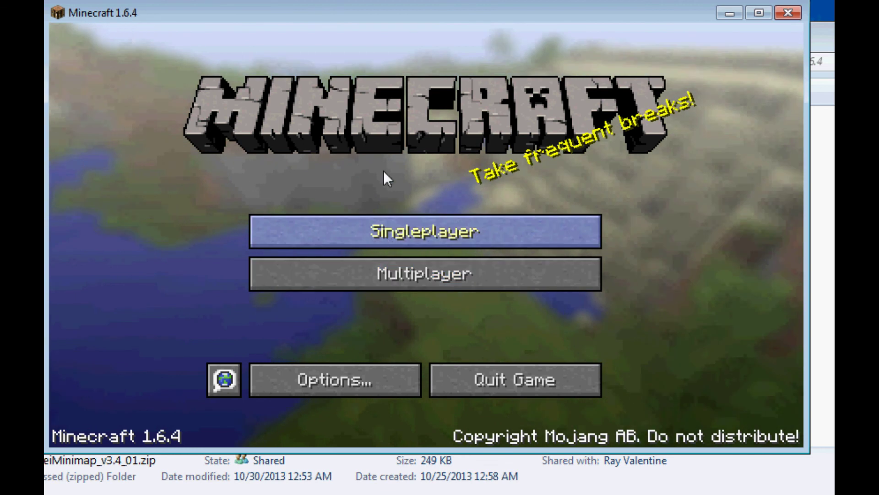
left_click(425, 231)
double_click(351, 123)
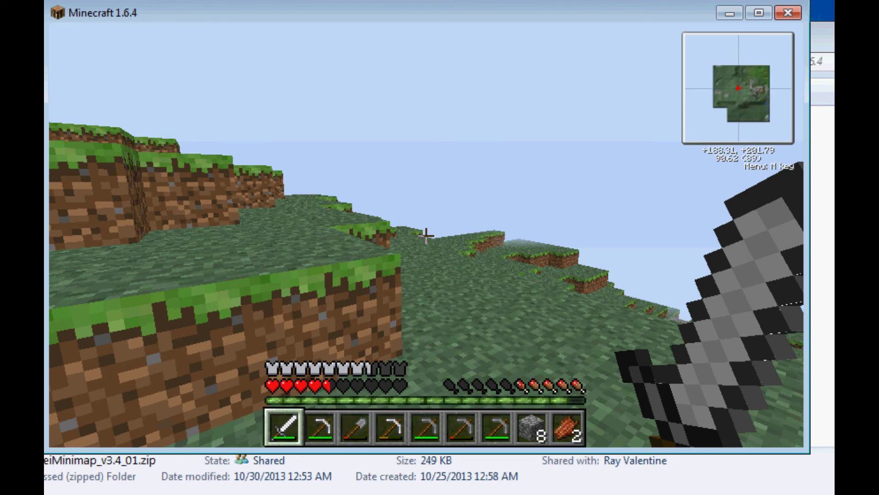
Open the minimap's key configuration inside the world
key("m")
left_click(508, 347)
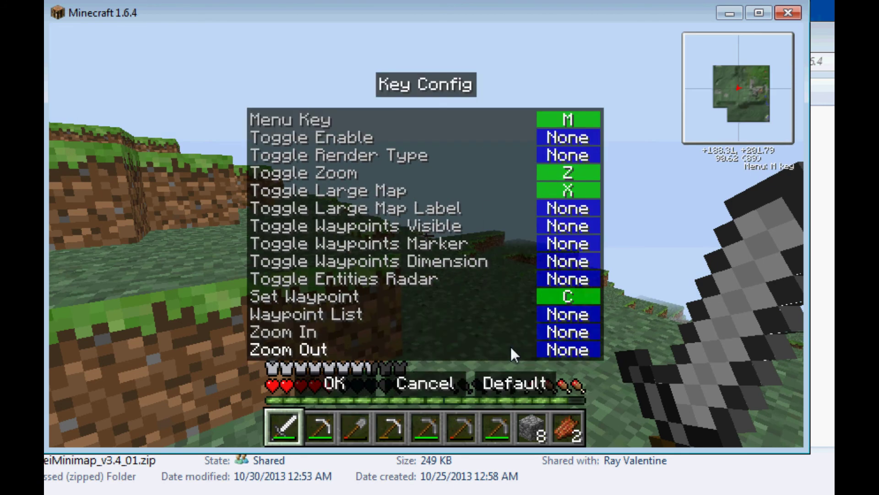
Try H for Menu Key, G for Toggle Zoom, C for Toggle Large Map and X for Set Waypoint, and restore the default keys
left_click(573, 120)
key("h")
left_click(558, 174)
key("g")
left_click(566, 187)
key("c")
left_click(568, 296)
key("x")
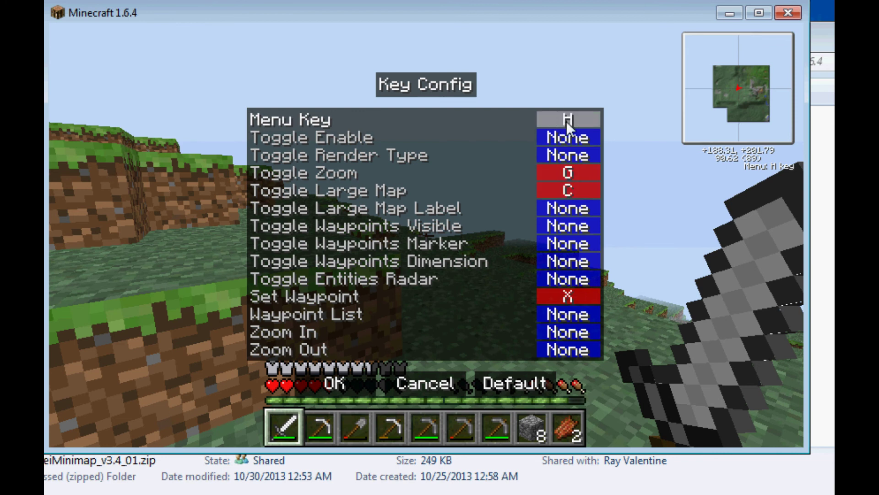
left_click(527, 384)
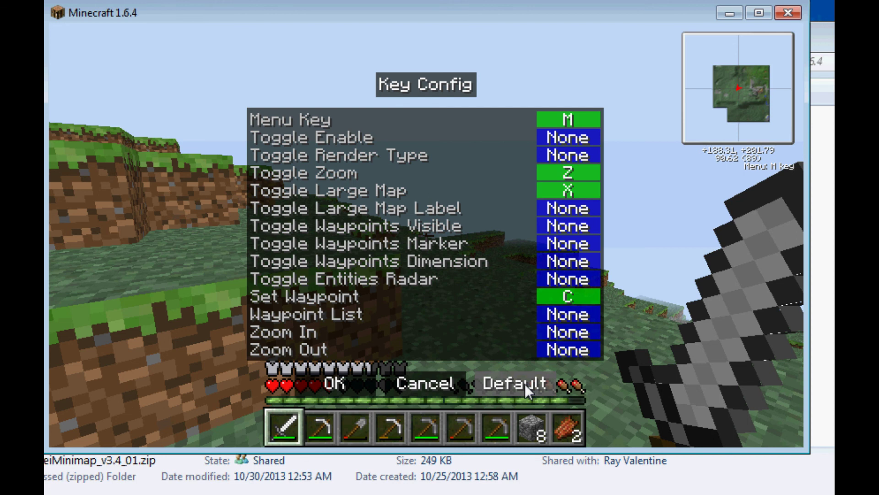
Assign Equals to Zoom In and Minus to Zoom Out in the minimap key configuration, and return to the game
left_click(564, 334)
key("equal")
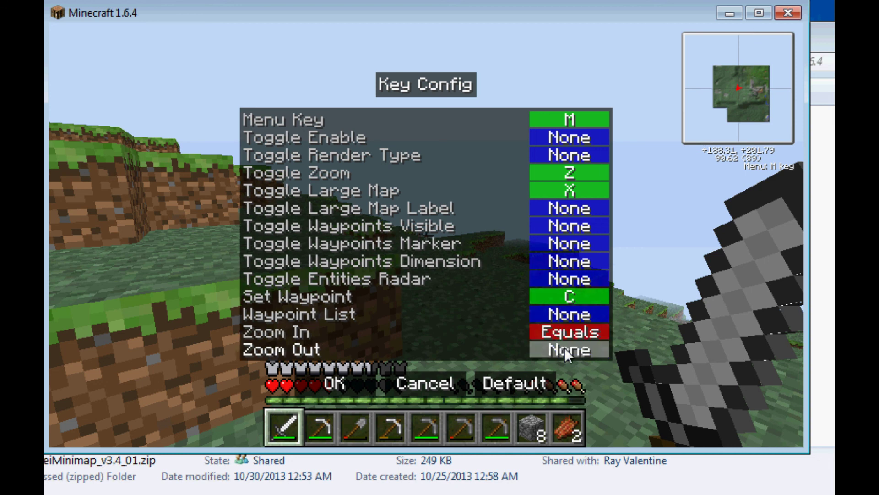
left_click(567, 335)
key("shift_r")
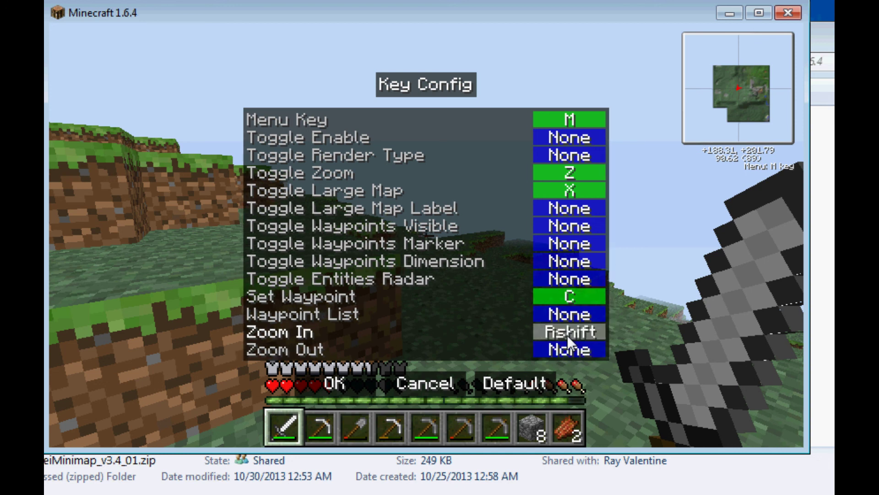
left_click(570, 336)
key("equal")
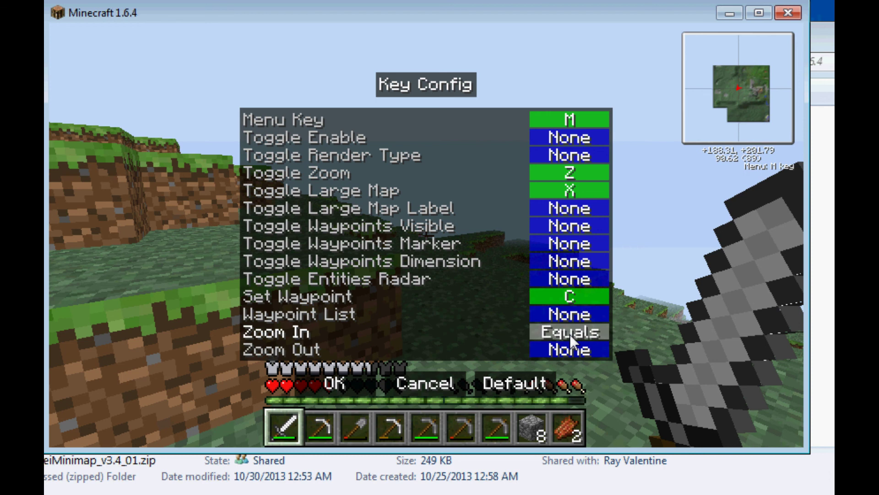
left_click(572, 346)
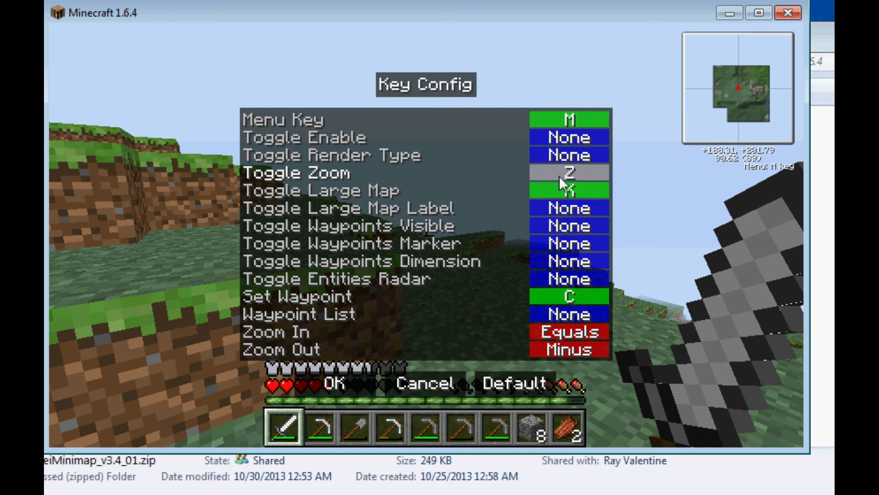
key("Escape")
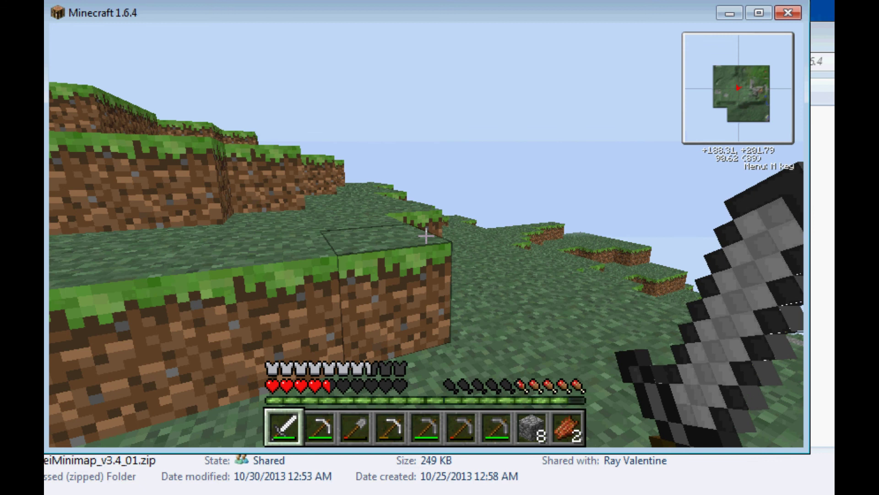
Cycle the minimap through its zoom levels to 0.50x using Toggle Zoom
key("z")
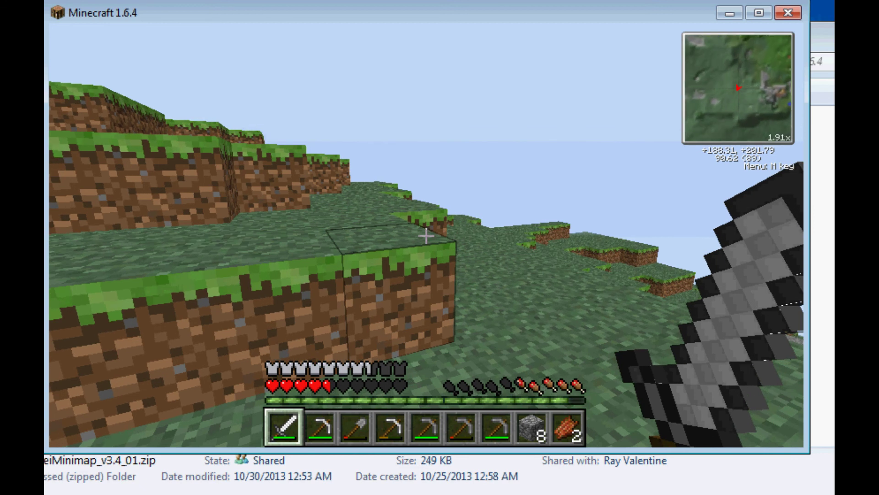
key("z")
key("z")
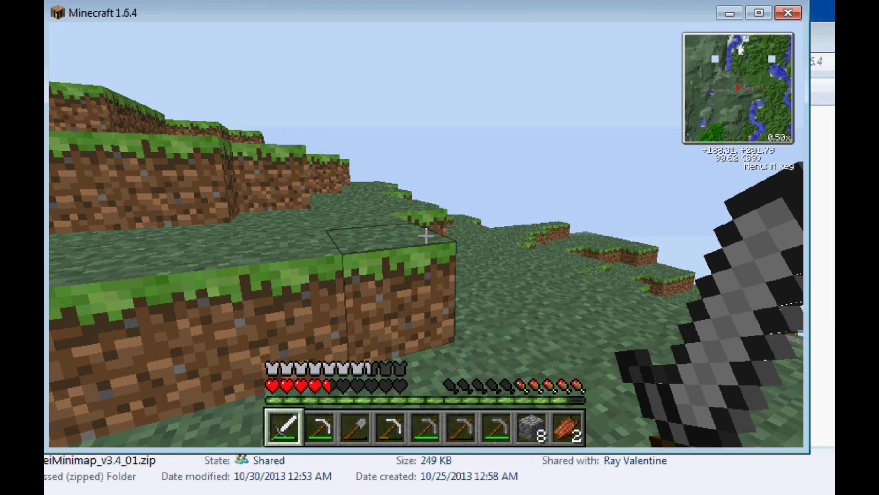
Walk across the terrain while switching between the large map and the small minimap to check the display
key("x")
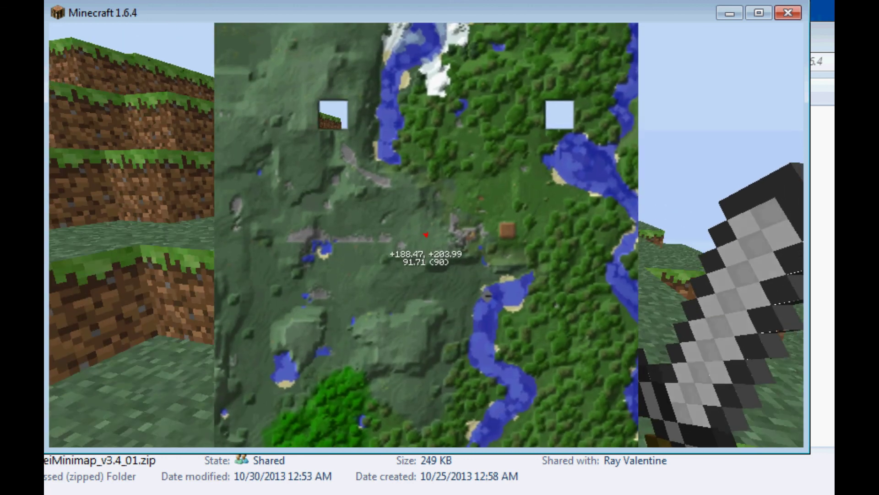
key("w")
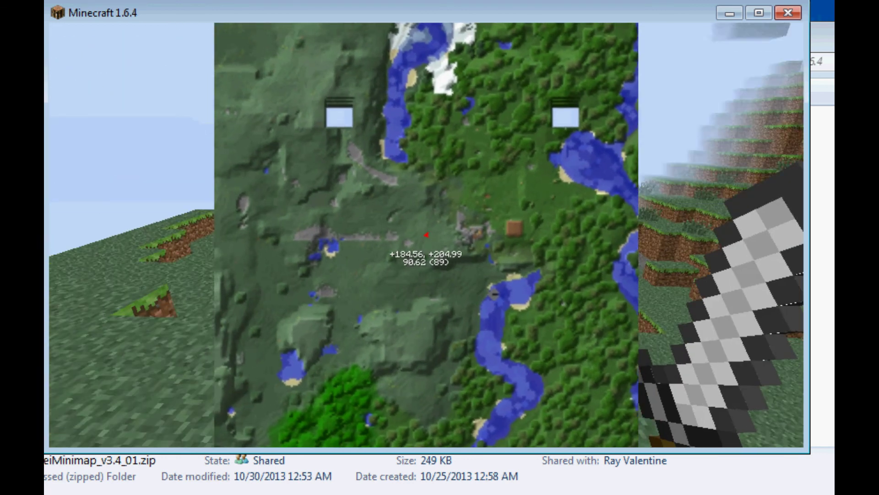
key("w")
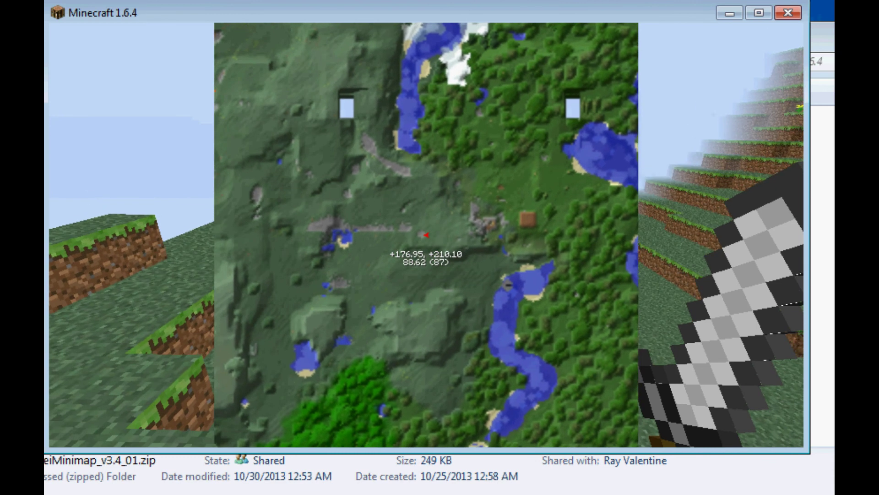
key("w")
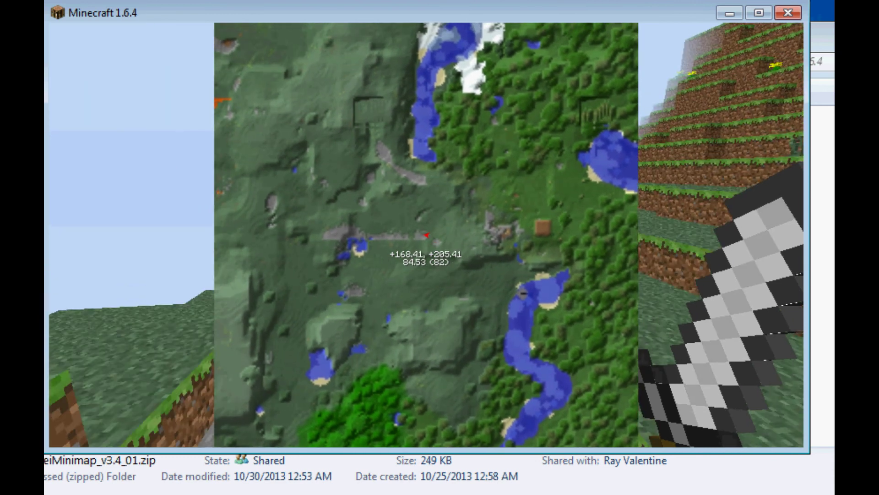
key("l")
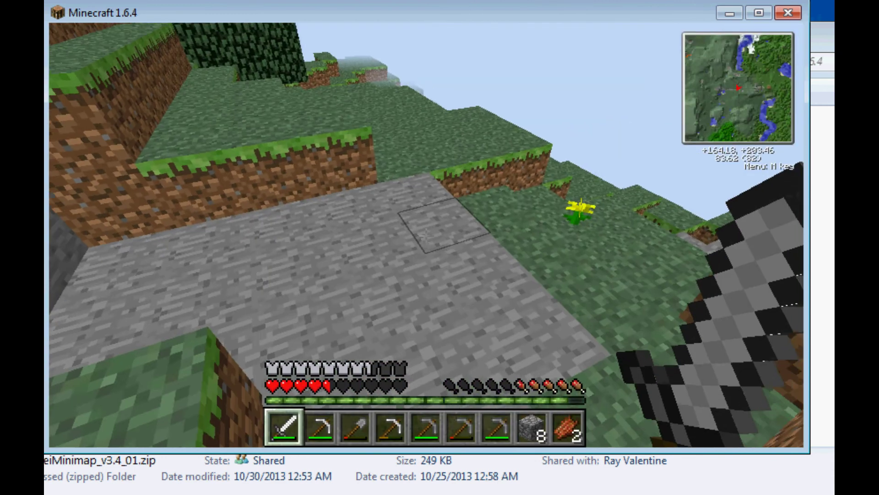
key("w")
key("l")
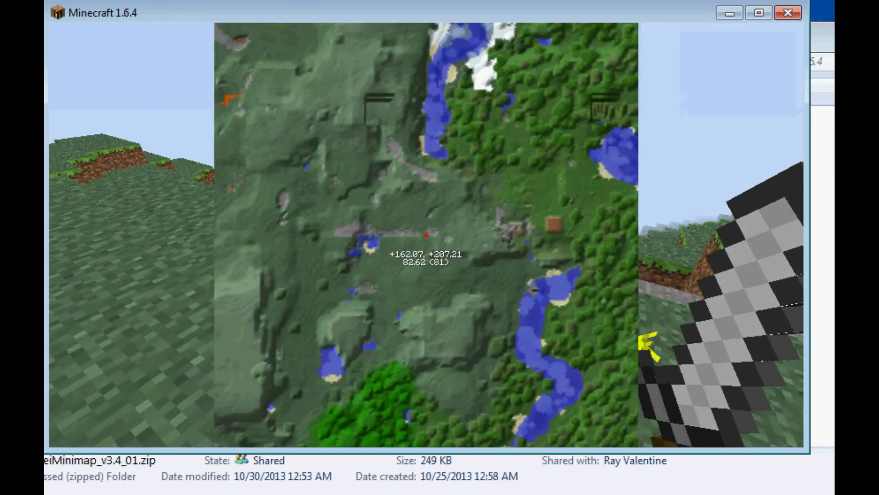
key("l")
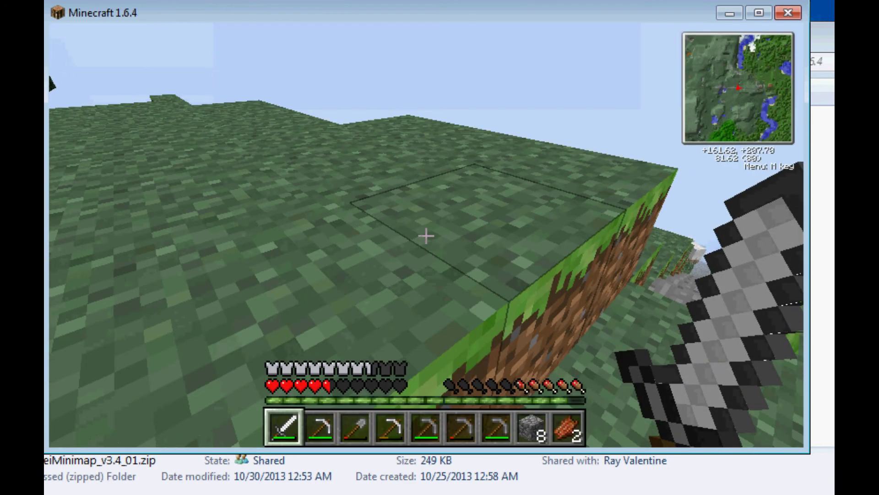
Check the Death Point option in the minimap menu and return to the game
key("m")
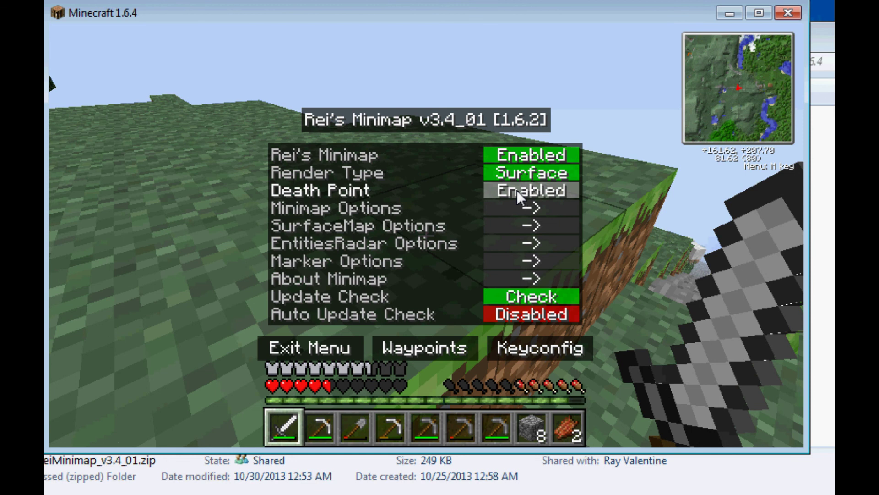
key("Escape")
Respawn after the fatal fall and look for the Death Point marker from inside the base
mouse_move(426, 236)
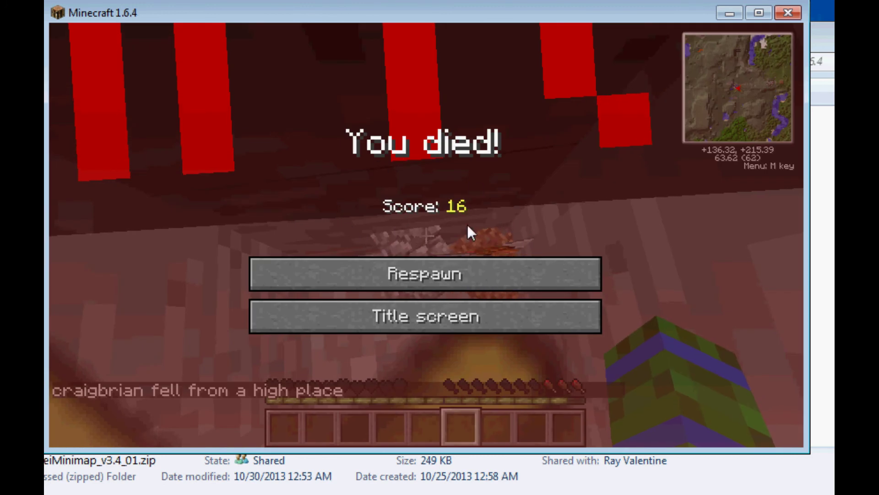
left_click(468, 273)
mouse_move(426, 235)
key("s")
key("w")
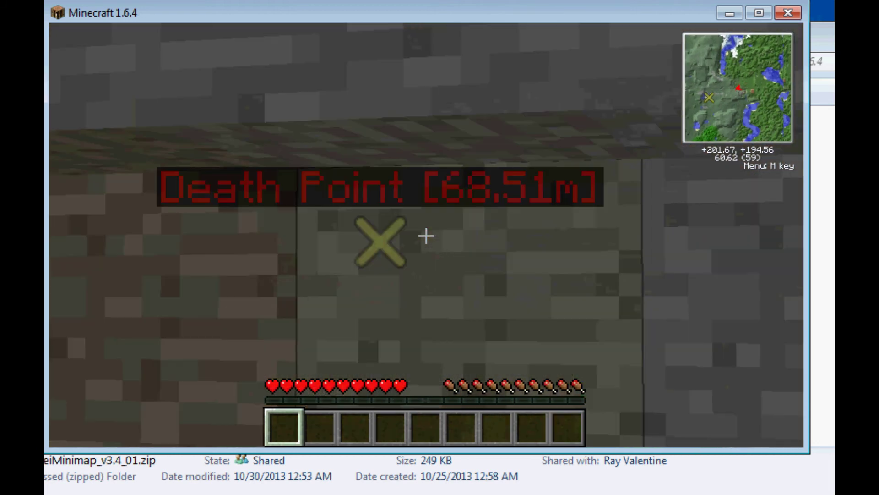
key("w")
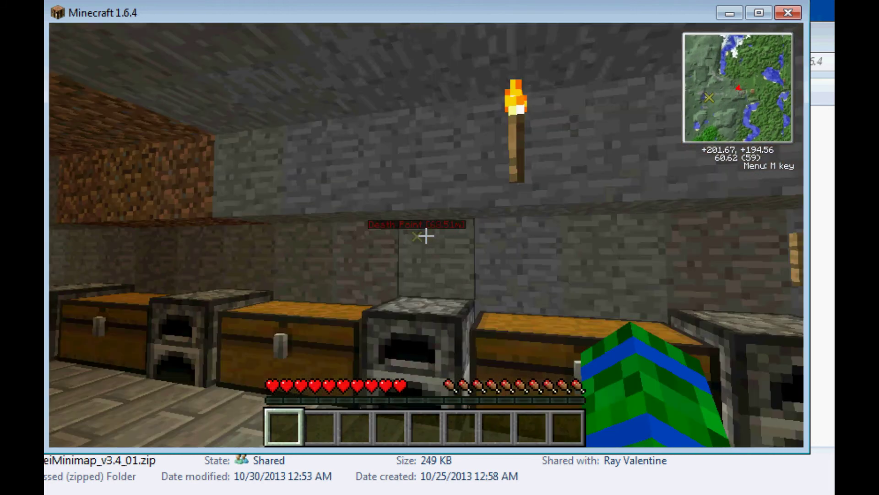
key("w")
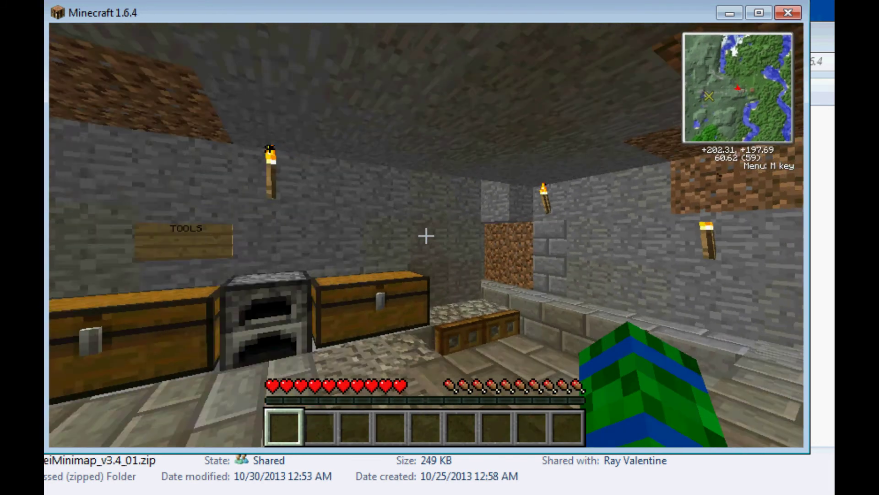
Walk out of the underground base onto the grassy terraces outside
key("w")
key("w")
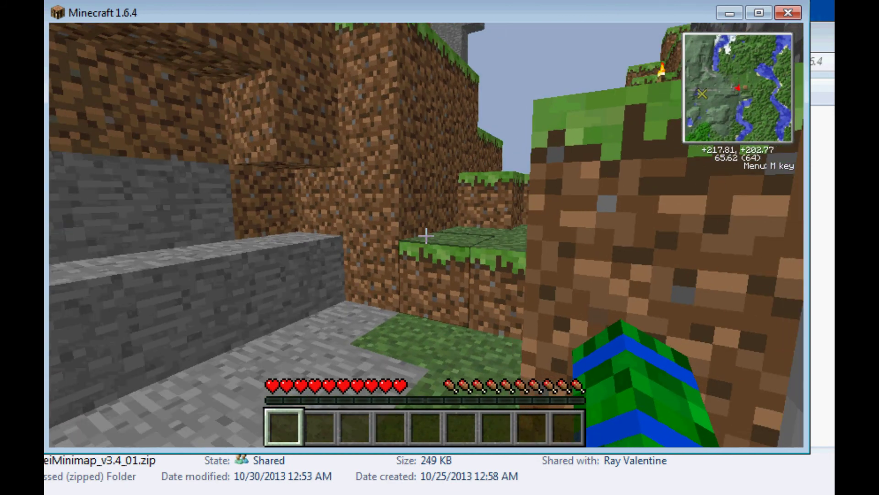
key("w")
key("w")
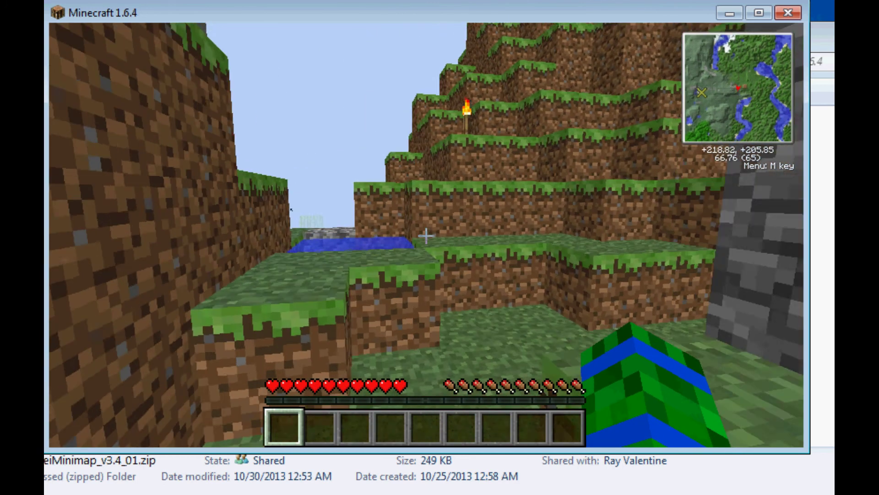
key("space")
Examine the removal mode of the Overworld waypoint list and leave it without removing the Death Point
key("m")
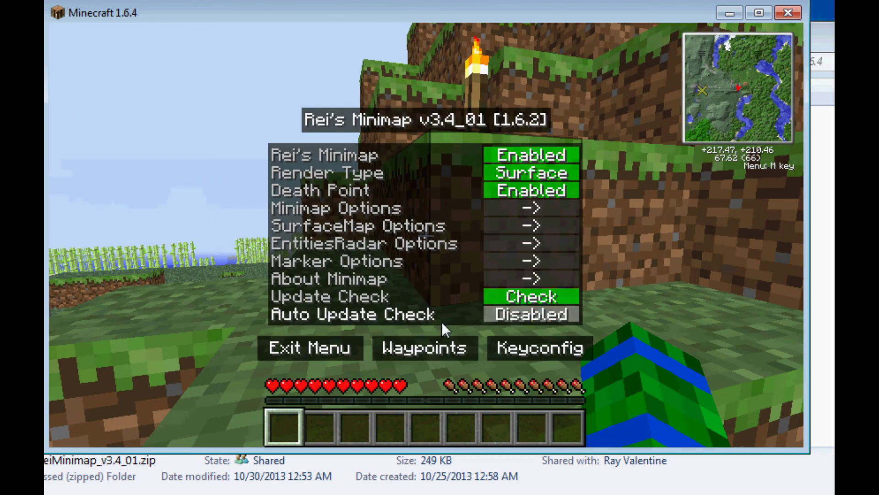
left_click(425, 347)
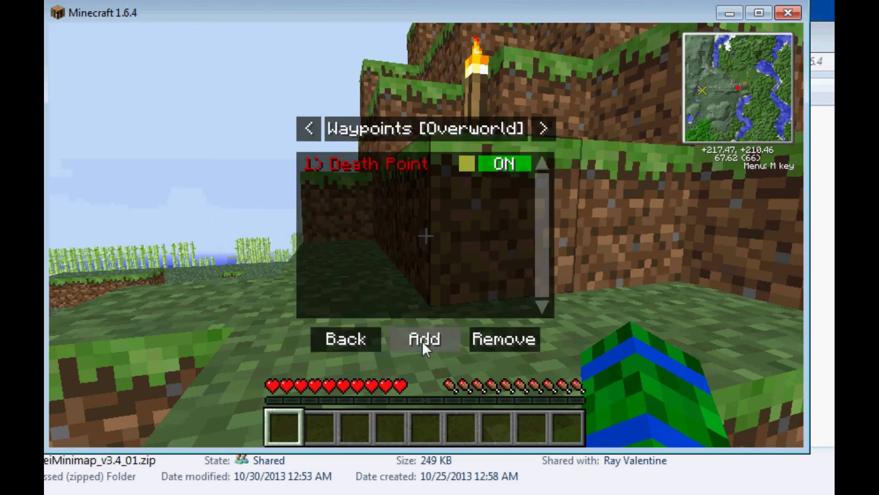
left_click(499, 342)
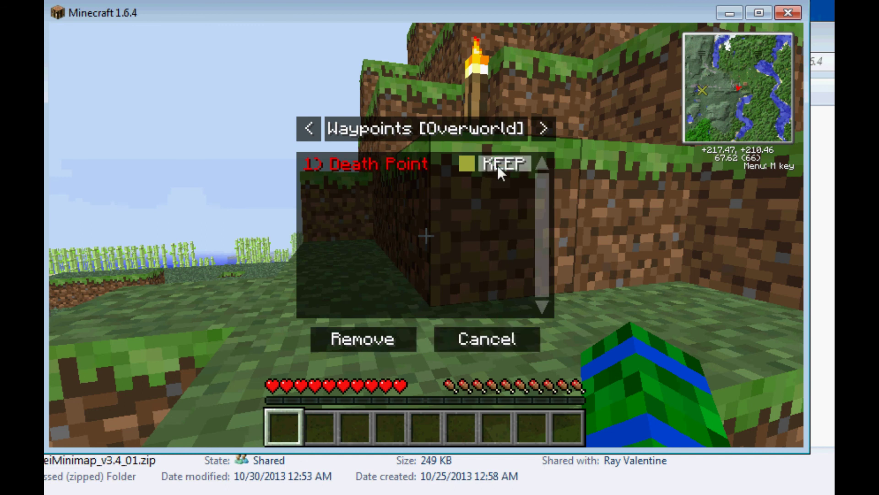
left_click(455, 339)
Add an unnamed yellow Overworld waypoint with X coordinate 643, and return to the game
left_click(417, 340)
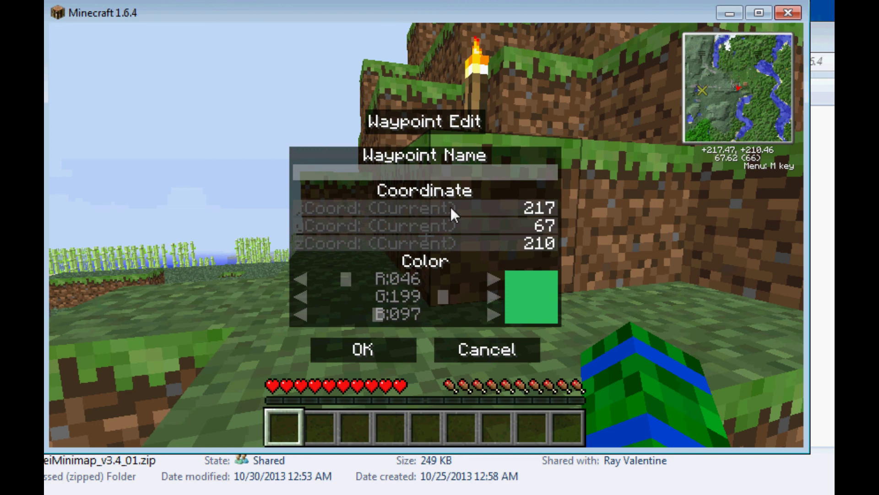
left_click(532, 208)
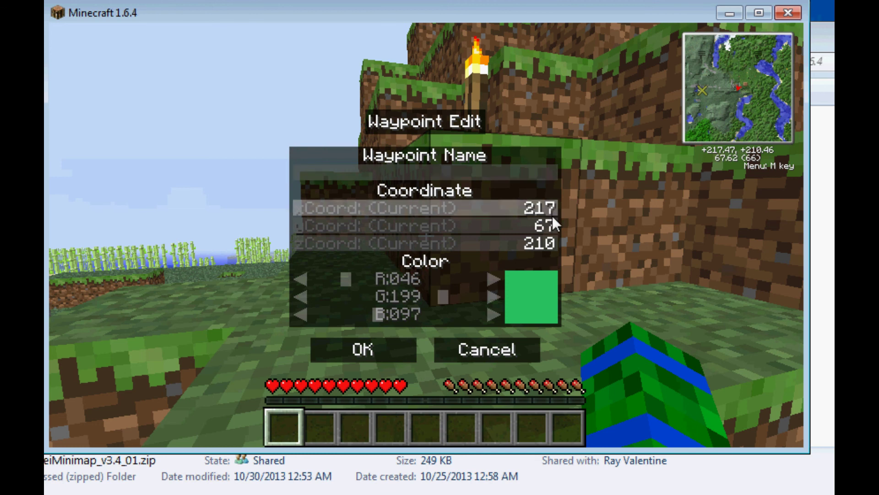
key("BackSpace")
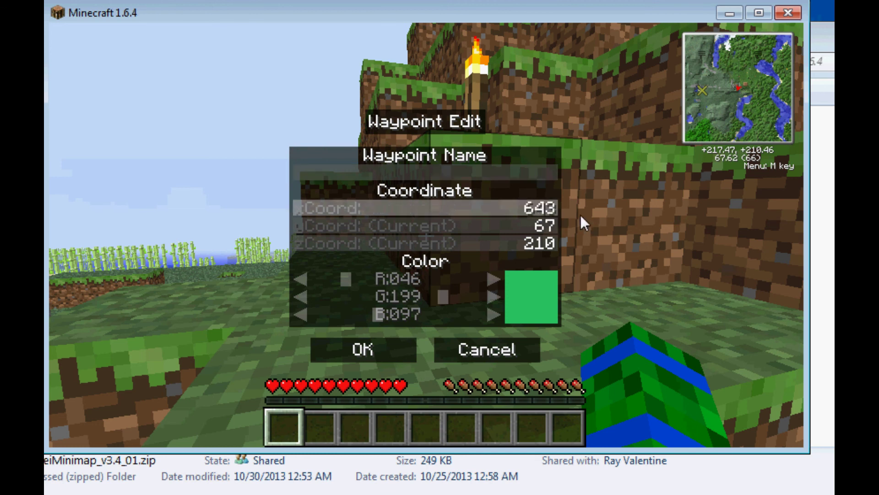
left_click(532, 240)
left_click_drag(447, 277, 486, 278)
left_click_drag(444, 296, 469, 296)
left_click(382, 314)
left_click(358, 349)
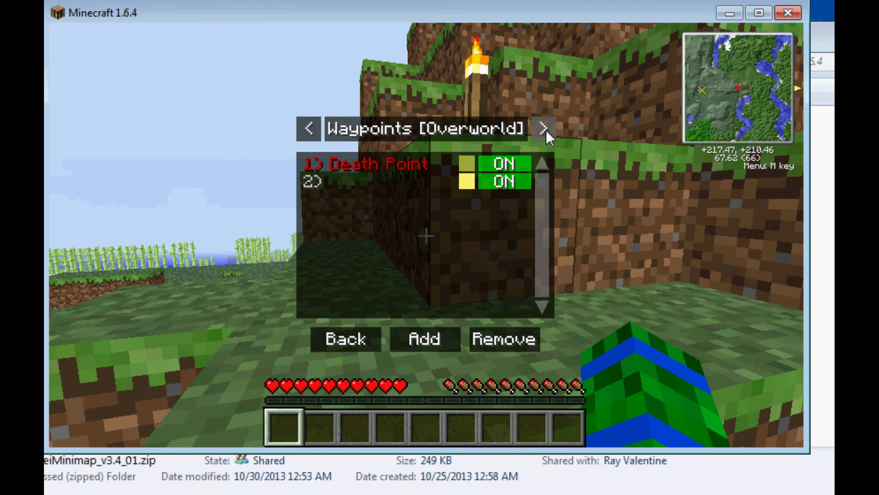
key("Escape")
Walk around the hillside and look toward the waypoint markers in the world and on the minimap
key("w")
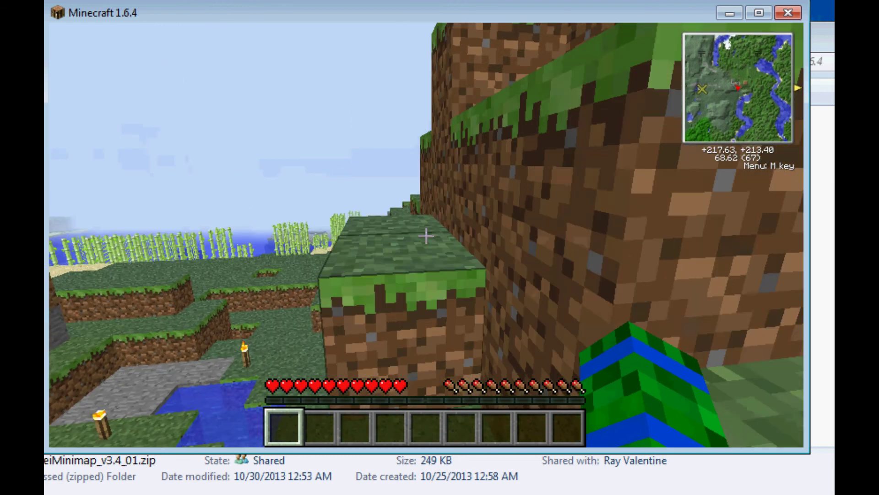
key("w")
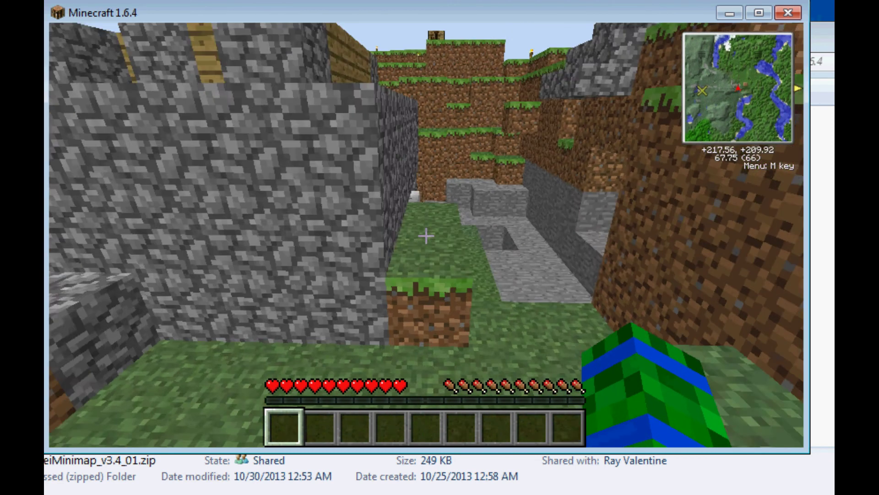
key("w")
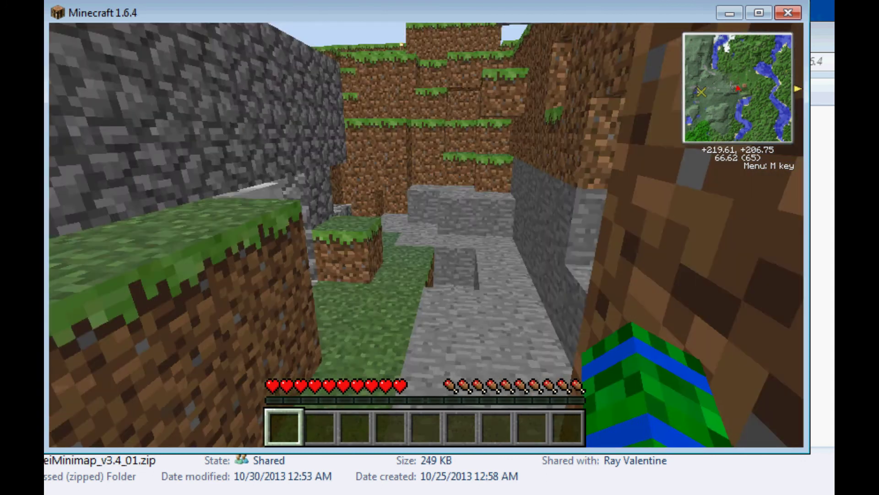
key("w")
key("w")
key("w")
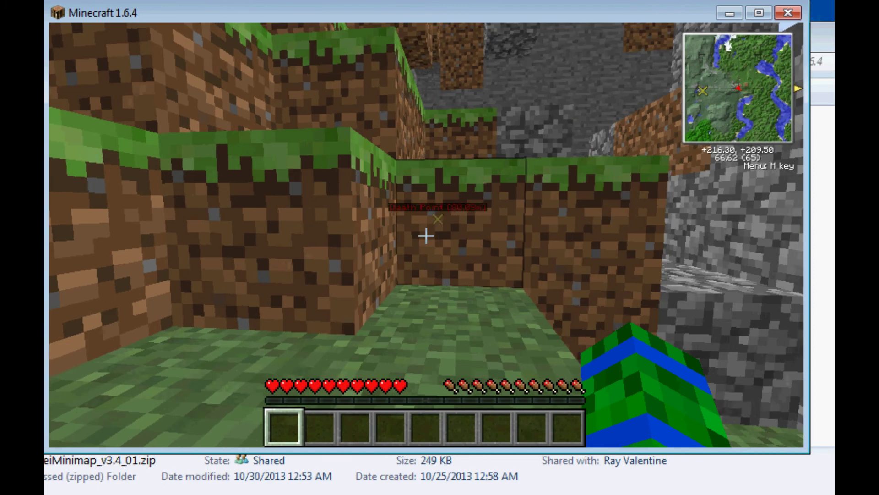
key("w")
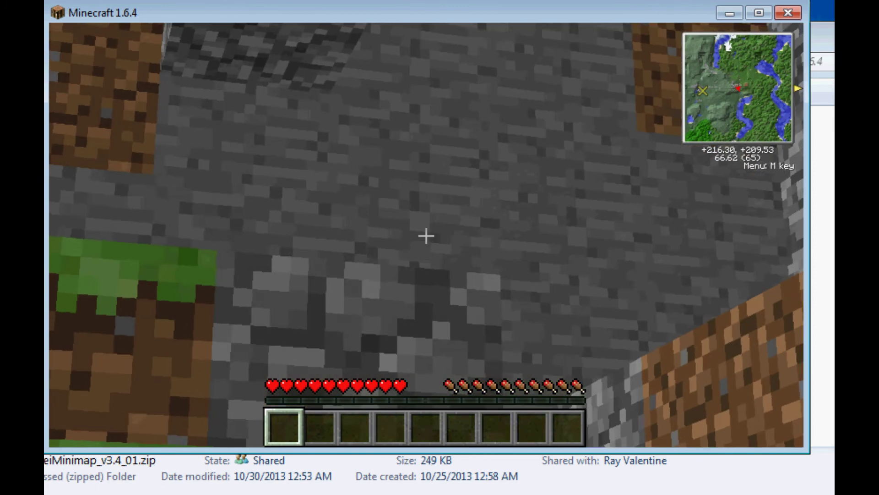
key("w")
key("space")
key("w")
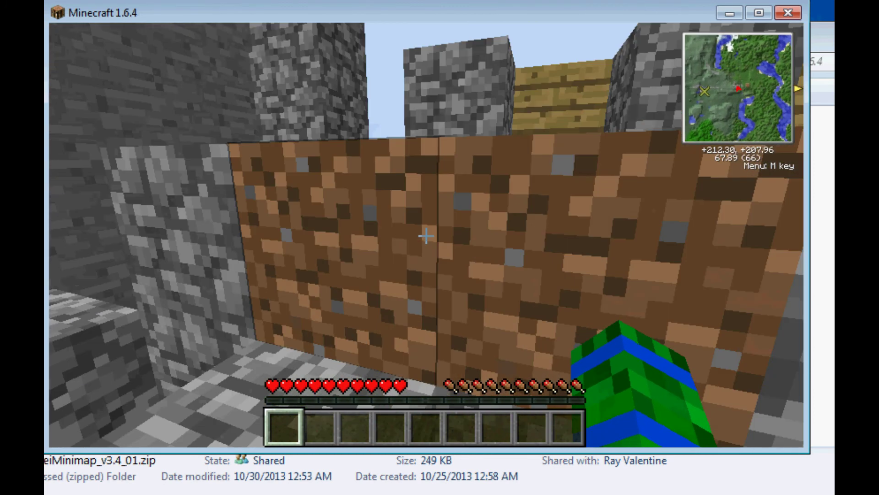
In the video settings, try Render Distance at Far +32, set it back to Tiny, and keep Performance at MaxFPS
key("Escape")
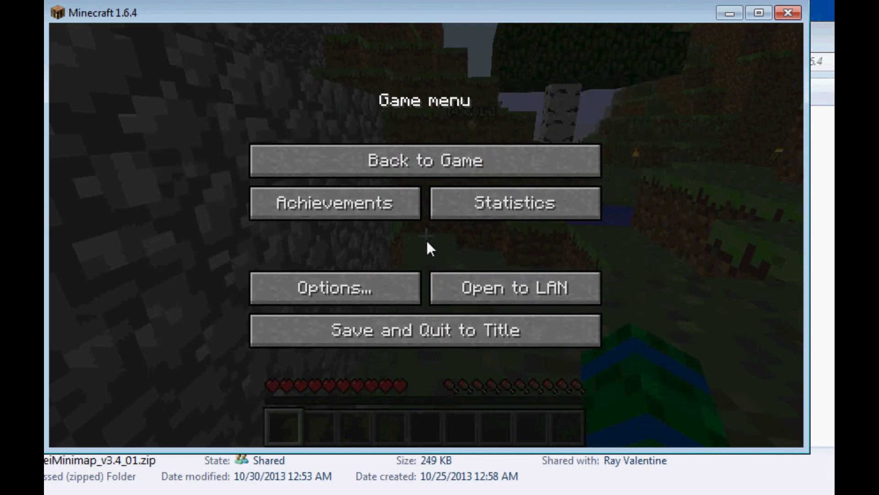
left_click(405, 277)
left_click(359, 272)
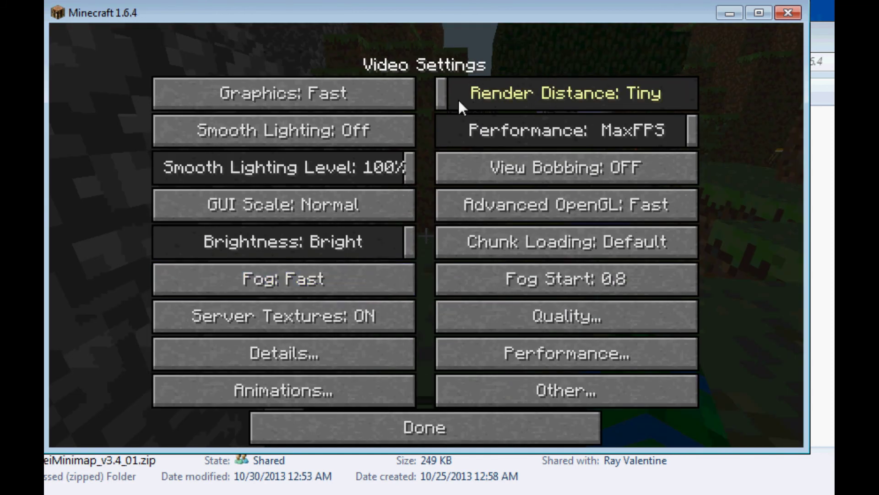
left_click_drag(442, 101, 663, 90)
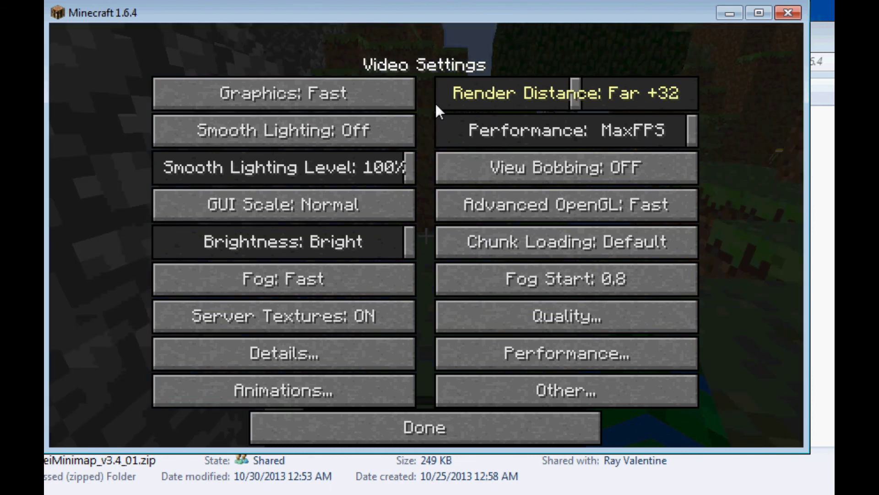
left_click_drag(436, 101, 417, 101)
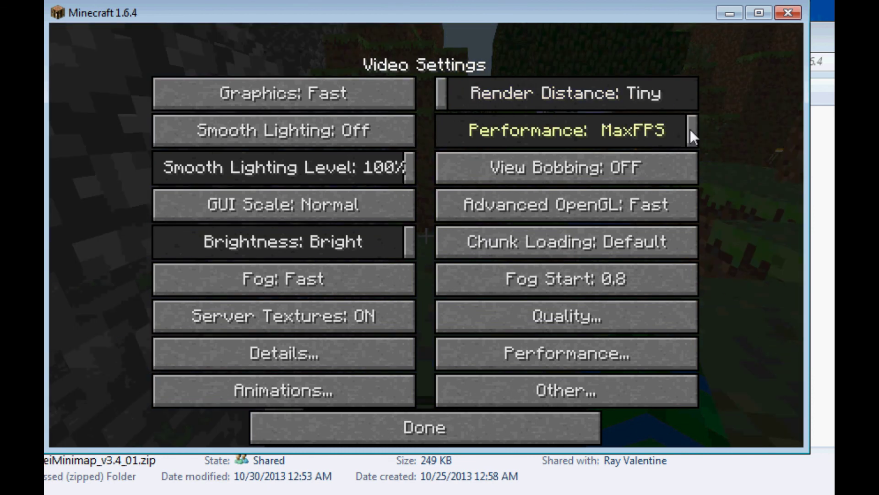
left_click_drag(690, 129, 722, 130)
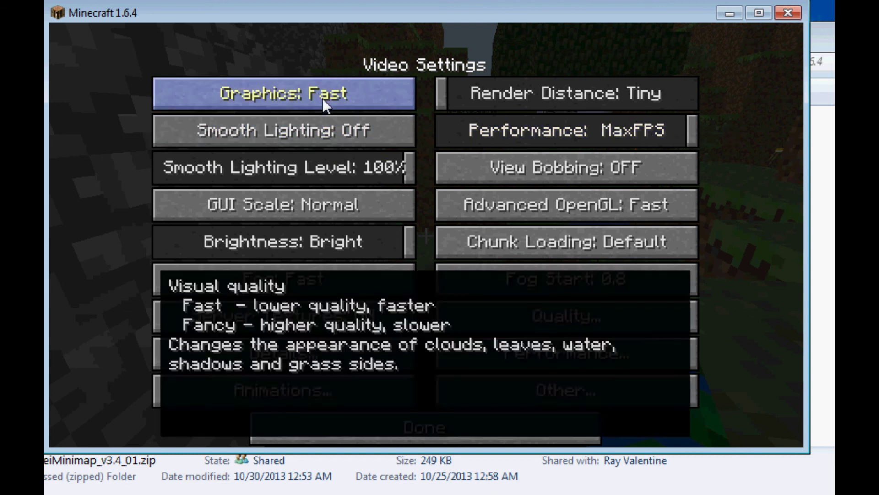
Review OptiFine's Animation, Other, Performance and Quality settings, plus the Advanced OpenGL and Performance options in the video settings
left_click(331, 382)
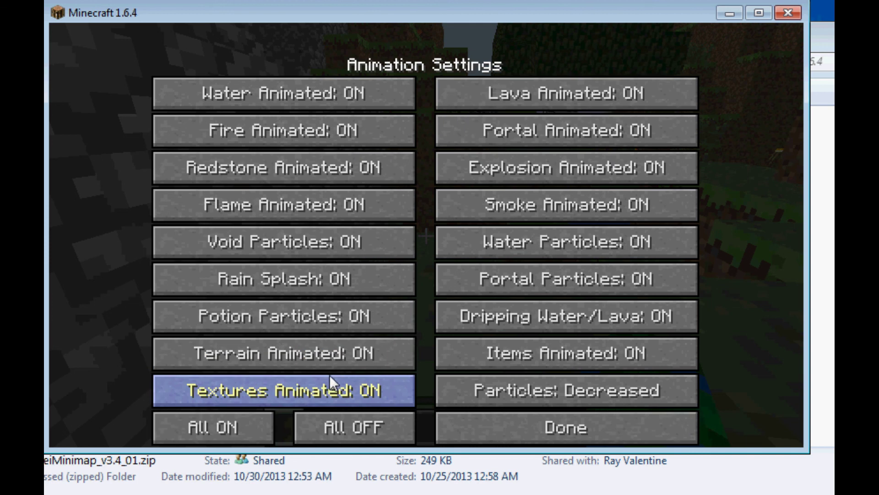
left_click(509, 426)
left_click(511, 394)
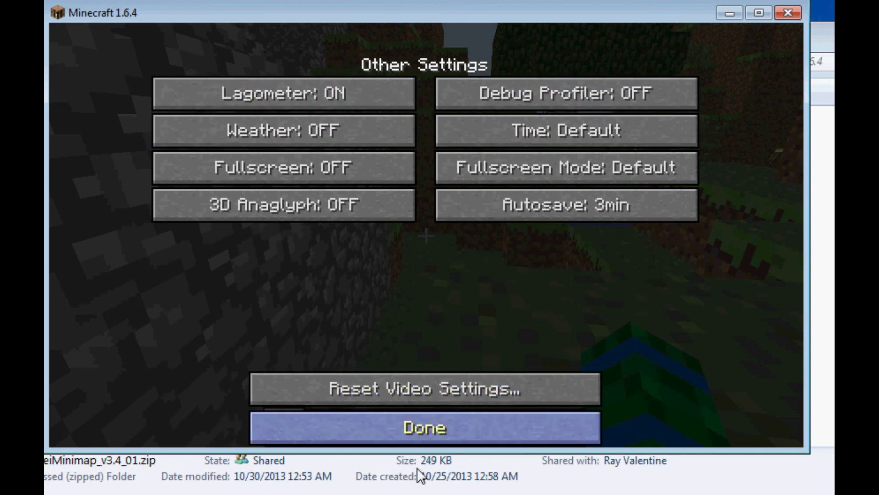
left_click(432, 426)
left_click(559, 355)
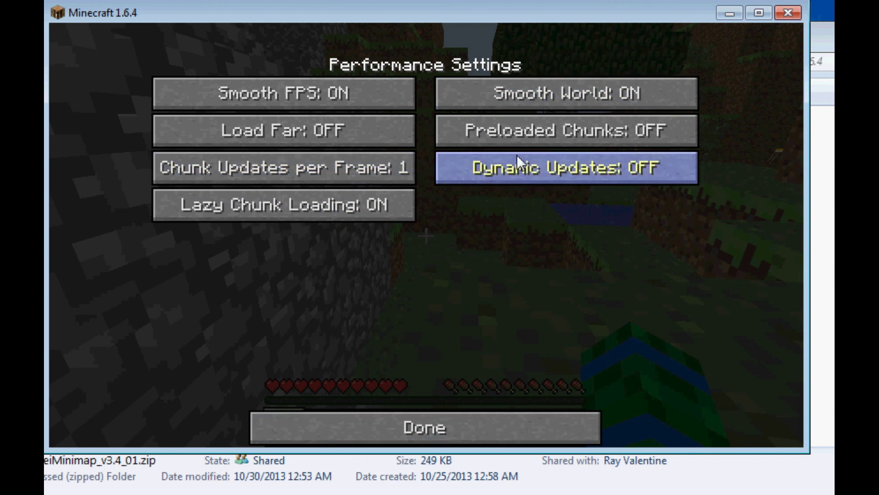
left_click(453, 428)
left_click(509, 314)
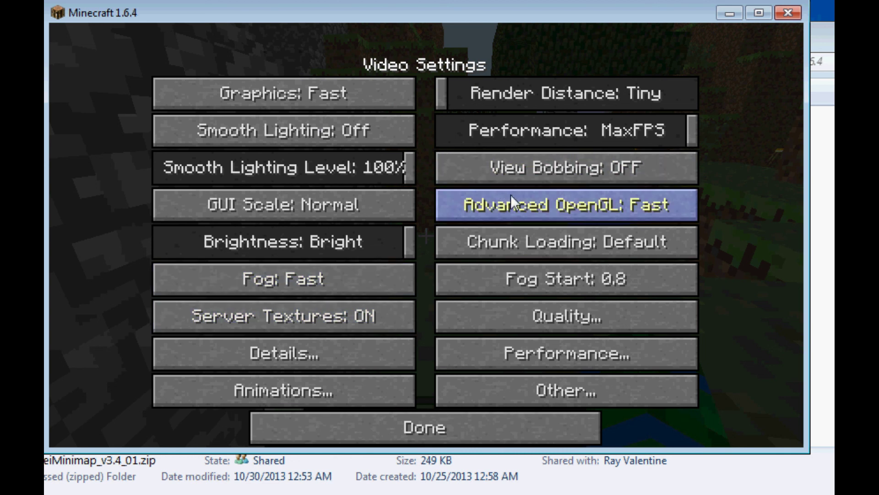
mouse_move(592, 200)
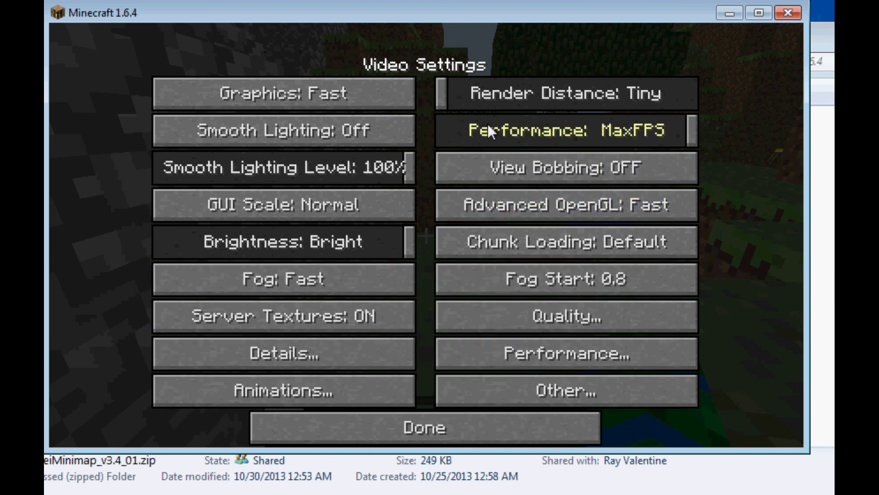
mouse_move(487, 124)
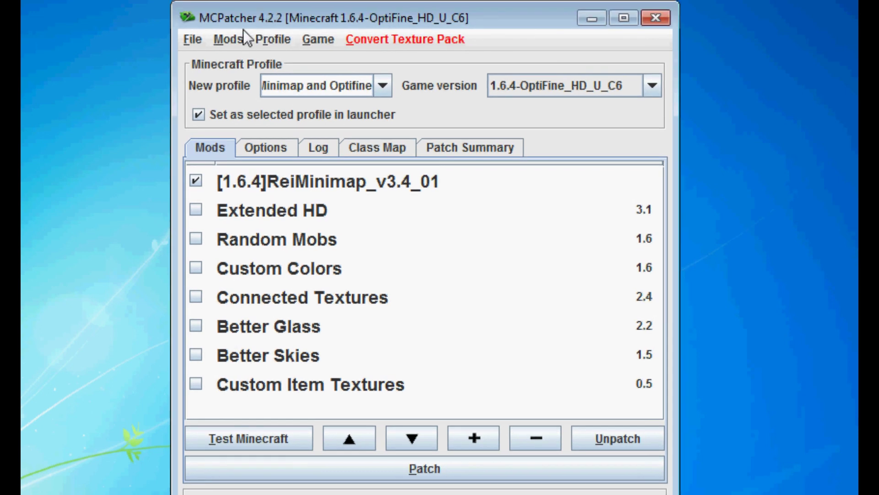
In MCPatcher, convert Battered Old Stuff 64x 10-Mar-13.zip from 1.5 to 1.6, overwriting the existing resource pack
left_click(390, 42)
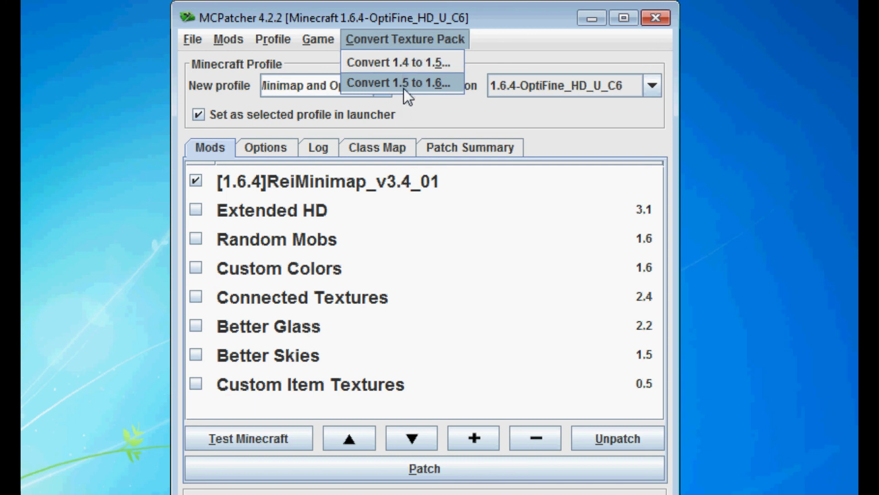
left_click(426, 82)
left_click(321, 202)
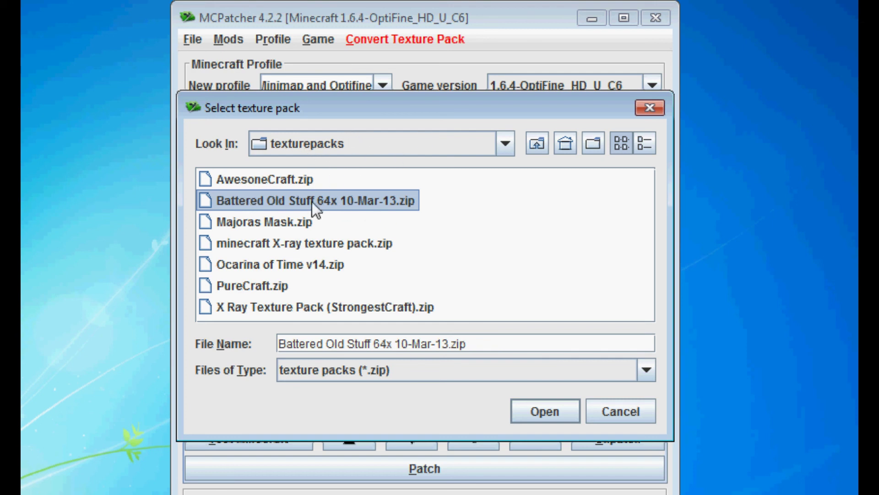
left_click(532, 408)
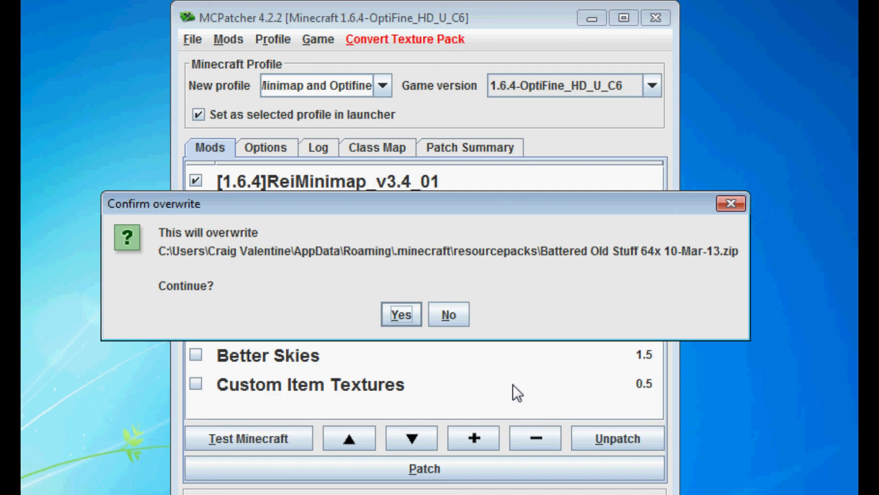
left_click(401, 315)
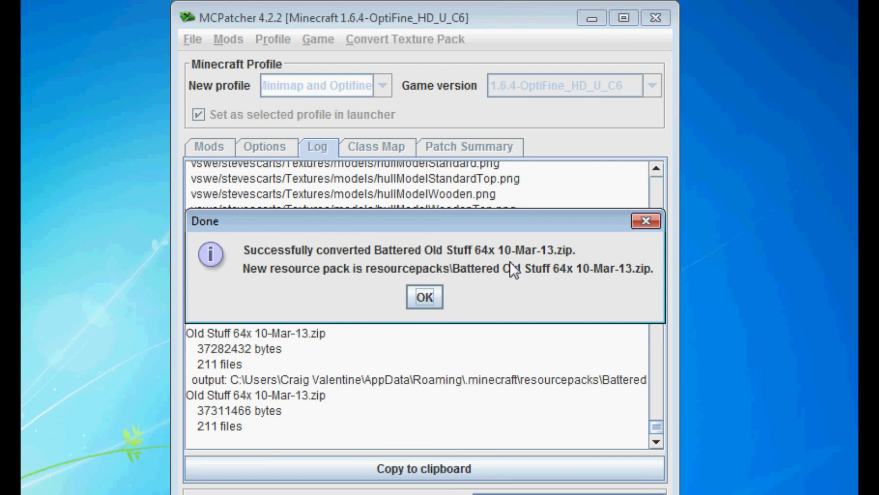
left_click(422, 298)
Examine the MCPatcher log from its beginning
left_click_drag(656, 418, 661, 172)
scroll(331, 366, "down", 4)
scroll(337, 358, "down", 5)
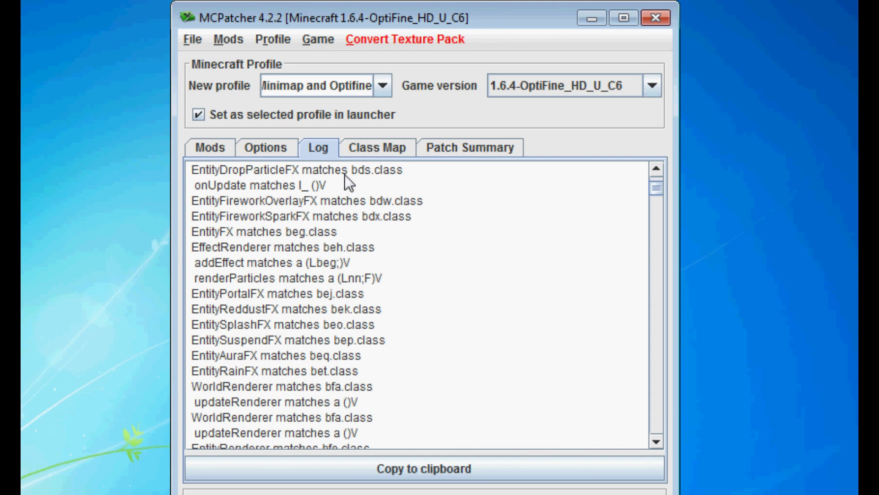